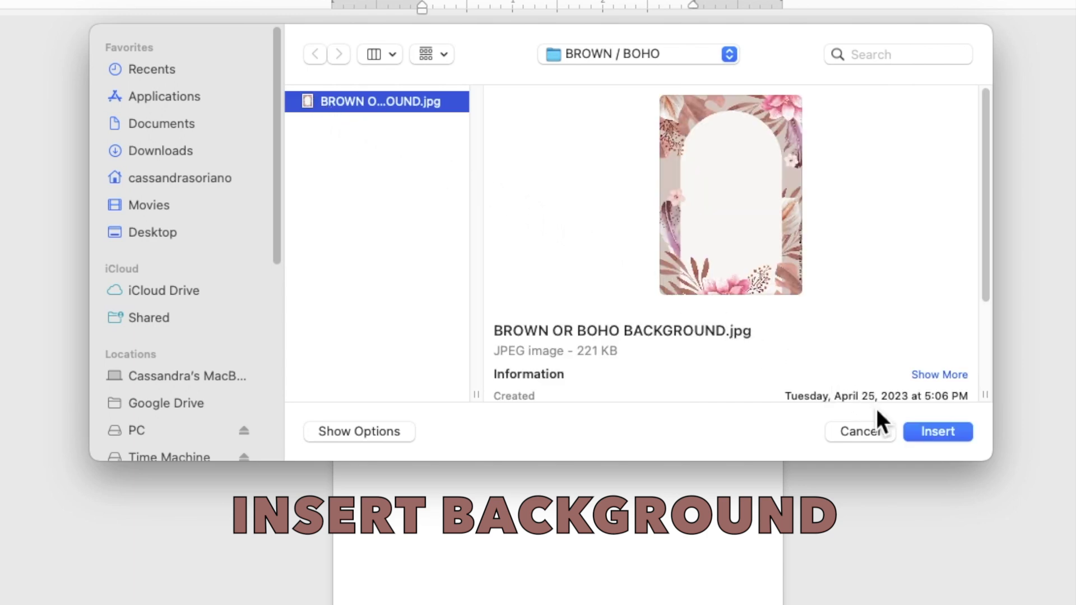
Insert the BROWN OR BOHO BACKGROUND.jpg image and set its text wrapping to Behind Text
{"action": "left_click", "coordinate": [919, 432]}
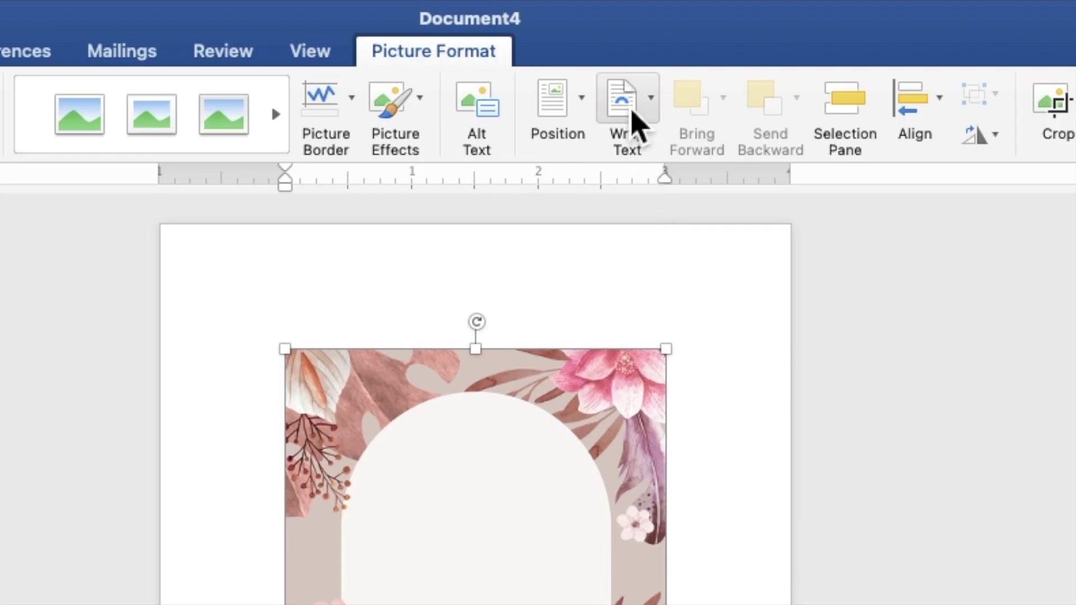
{"action": "left_click", "coordinate": [631, 116]}
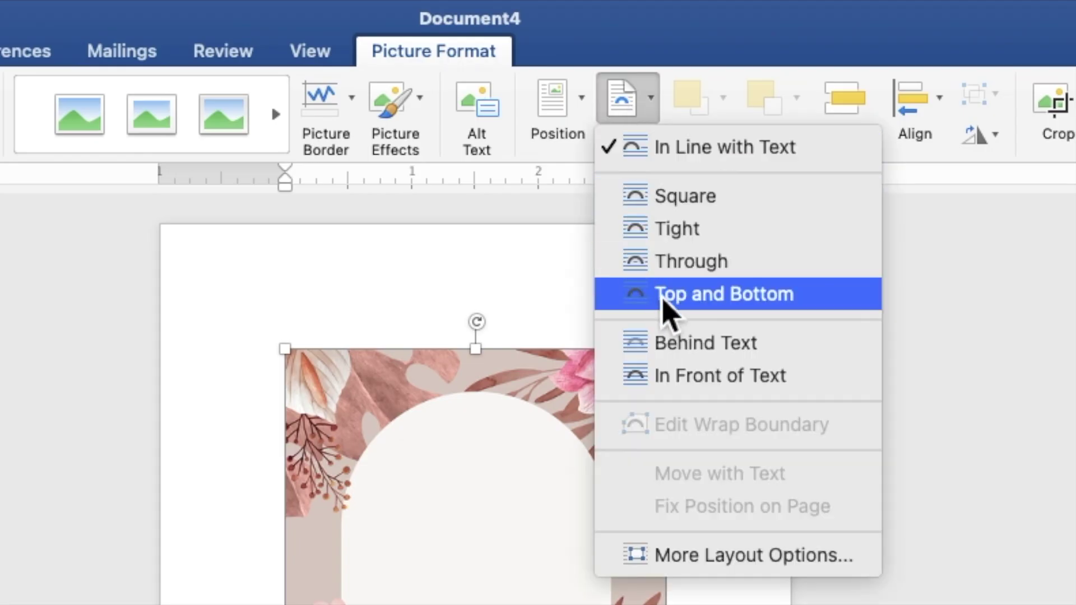
{"action": "left_click", "coordinate": [672, 346]}
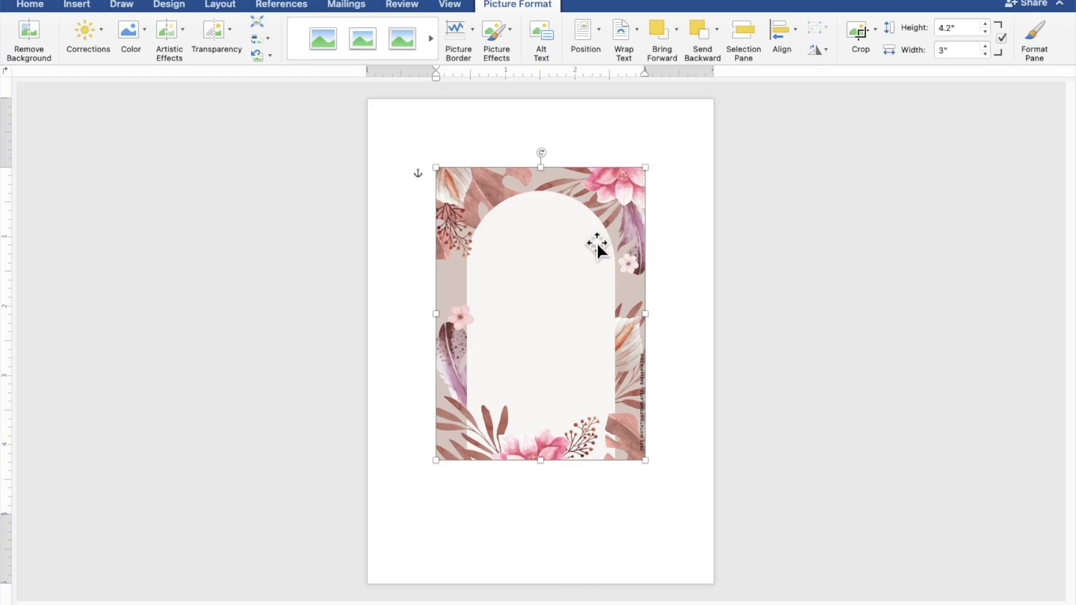
Move the floral arch to the page's top-left corner and enlarge it to 7.14" by 5.1"
{"action": "left_click_drag", "start_coordinate": [597, 247], "coordinate": [527, 173]}
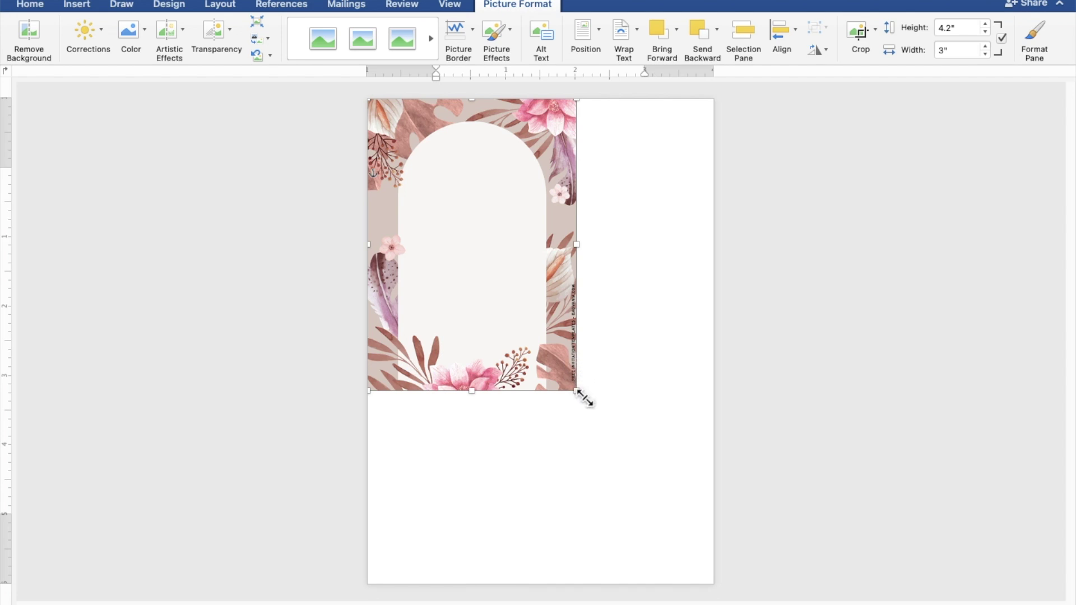
{"action": "left_click_drag", "start_coordinate": [582, 397], "coordinate": [726, 596]}
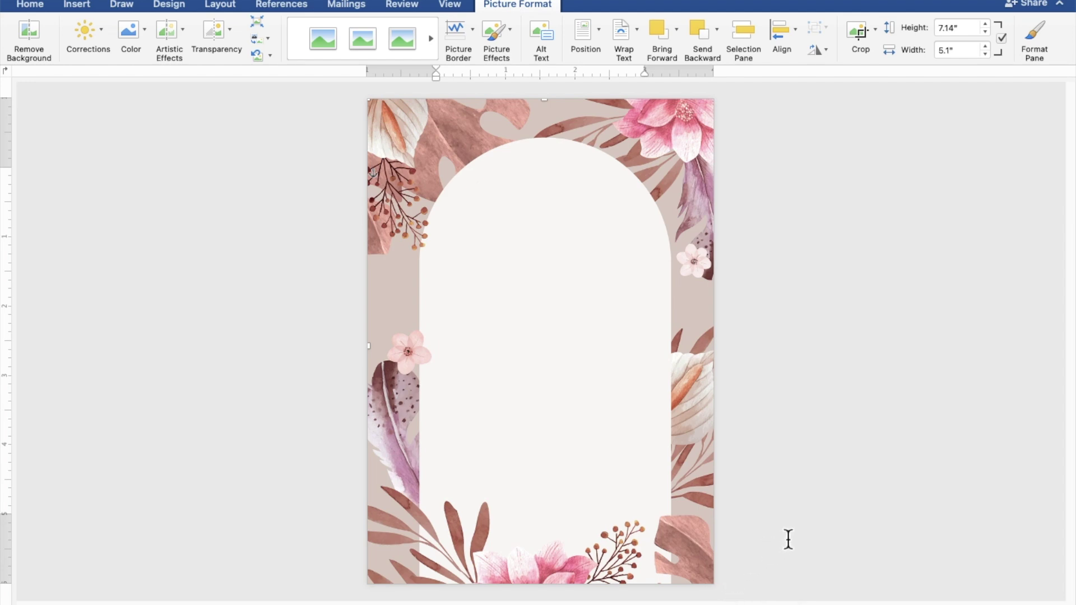
{"action": "left_click", "coordinate": [881, 491]}
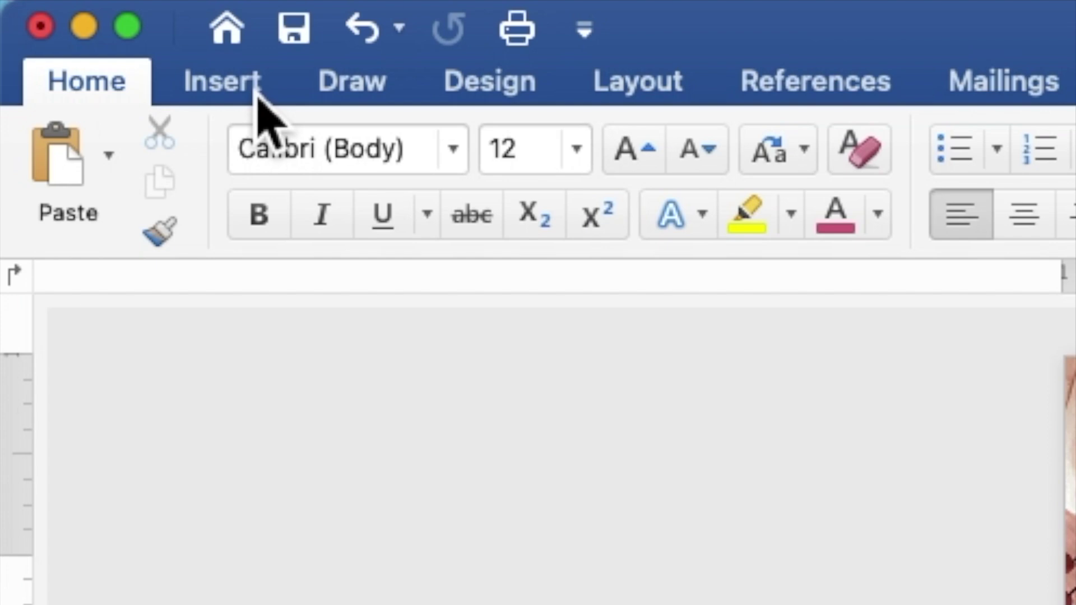
Draw a 5.02" by 4.11" rectangle over the centre of the floral arch
{"action": "left_click", "coordinate": [259, 99]}
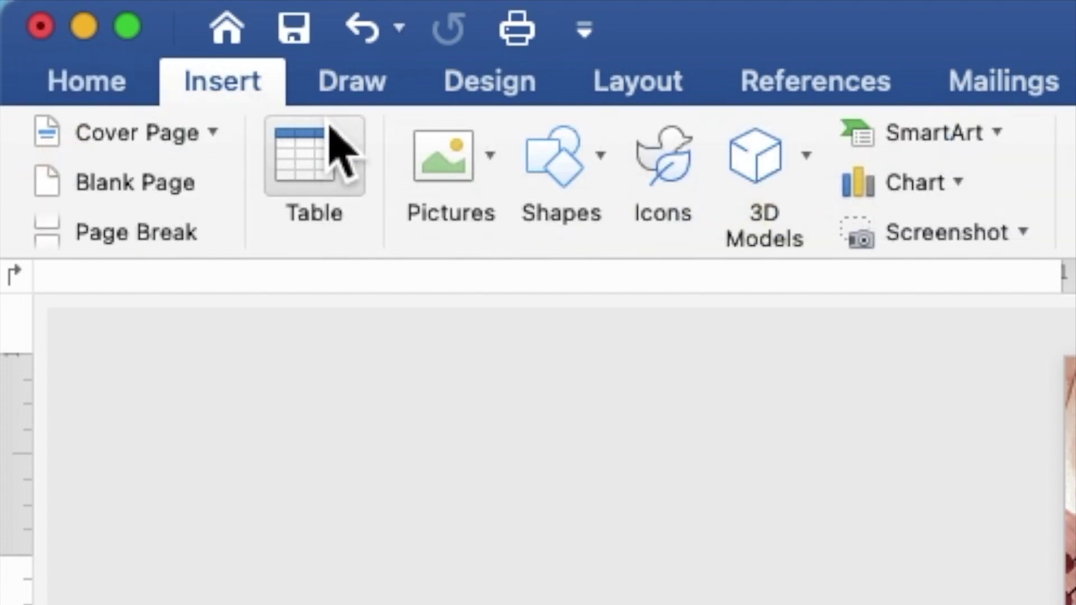
{"action": "left_click", "coordinate": [580, 180]}
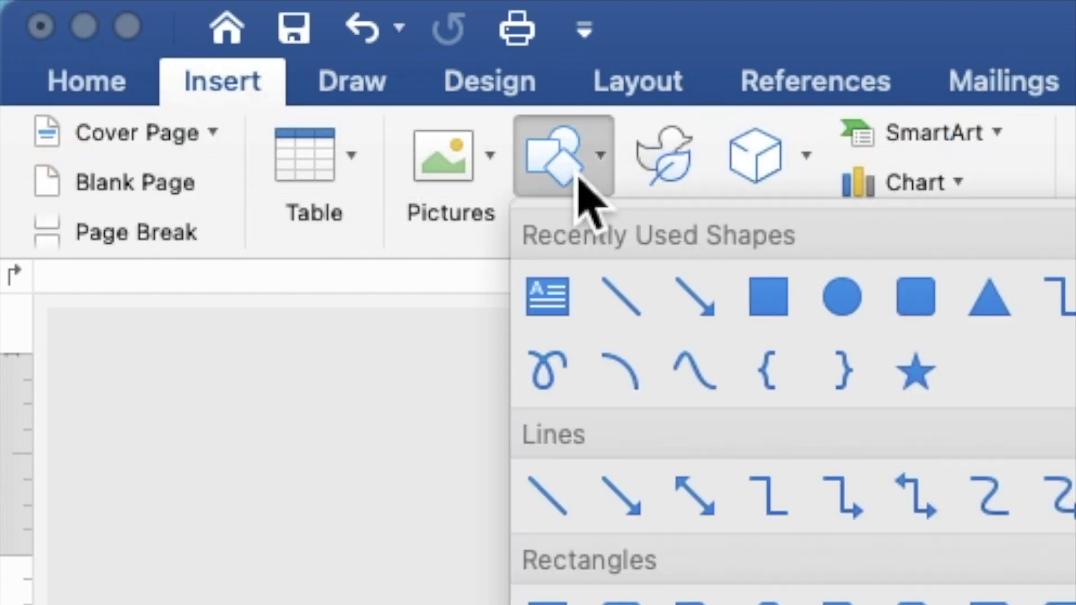
{"action": "left_click", "coordinate": [784, 311]}
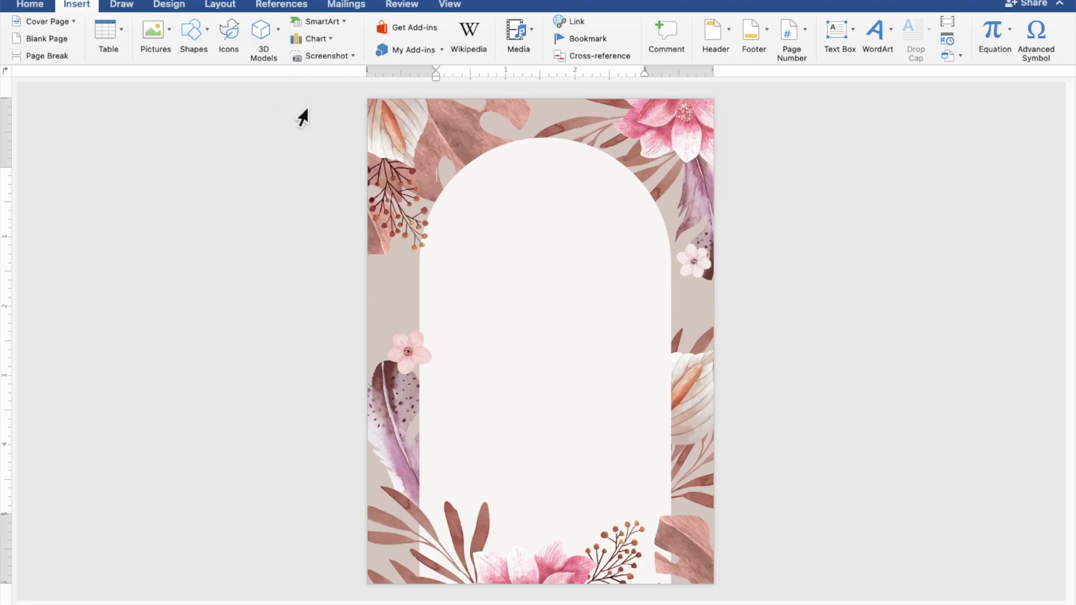
{"action": "mouse_move", "coordinate": [404, 172]}
{"action": "left_mouse_down"}
{"action": "mouse_move", "coordinate": [557, 425]}
{"action": "mouse_move", "coordinate": [599, 474]}
{"action": "mouse_move", "coordinate": [698, 525]}
{"action": "left_mouse_up"}
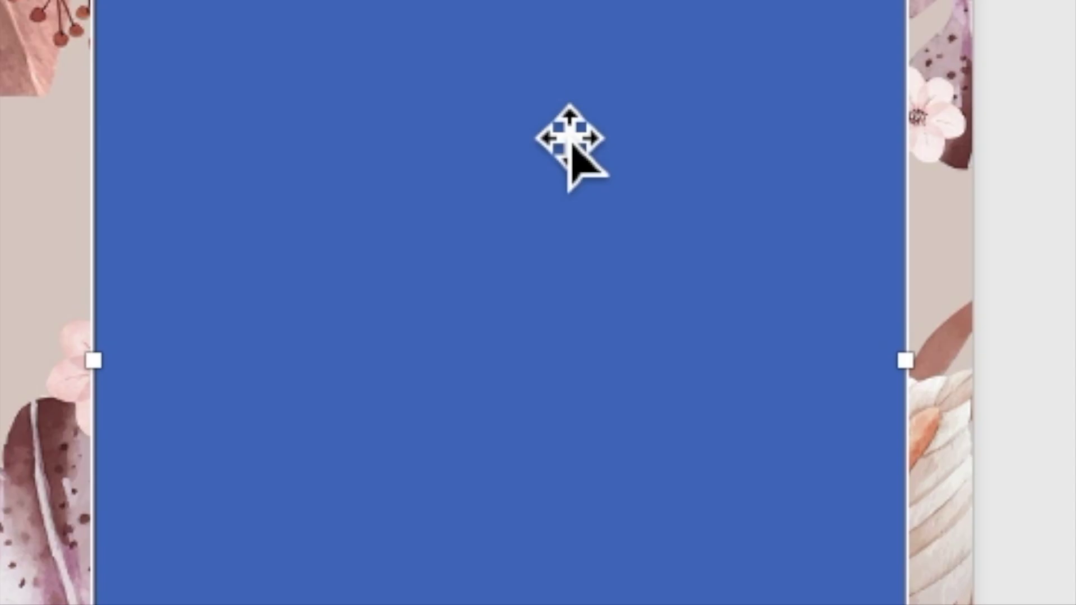
Add text to the rectangle: 'TOGETHER WITH THEIR FAMILIES', followed by a new line
{"action": "right_click", "coordinate": [565, 264]}
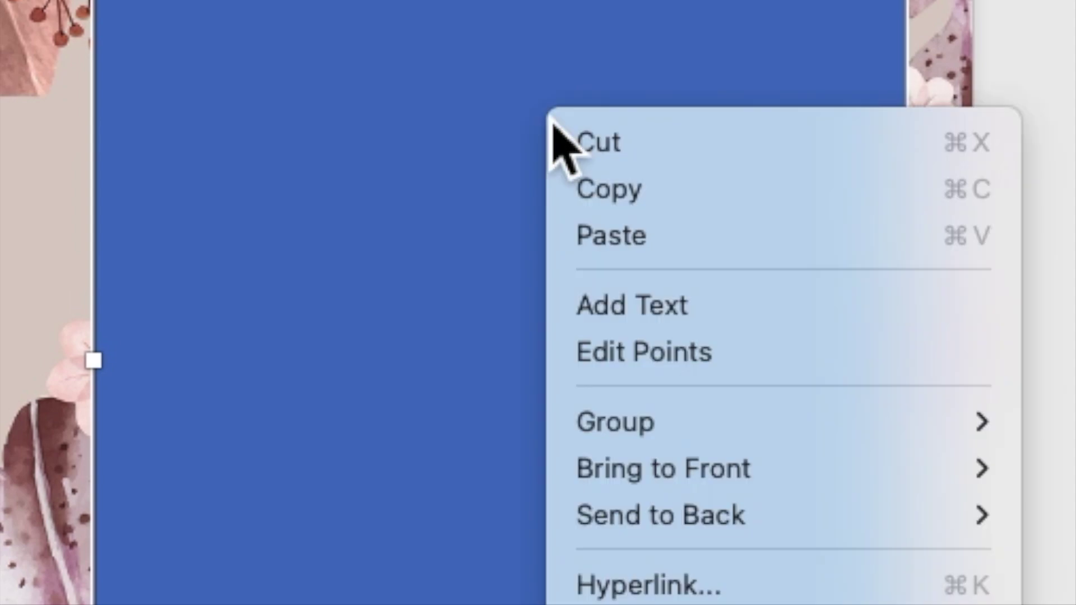
{"action": "left_click", "coordinate": [605, 305]}
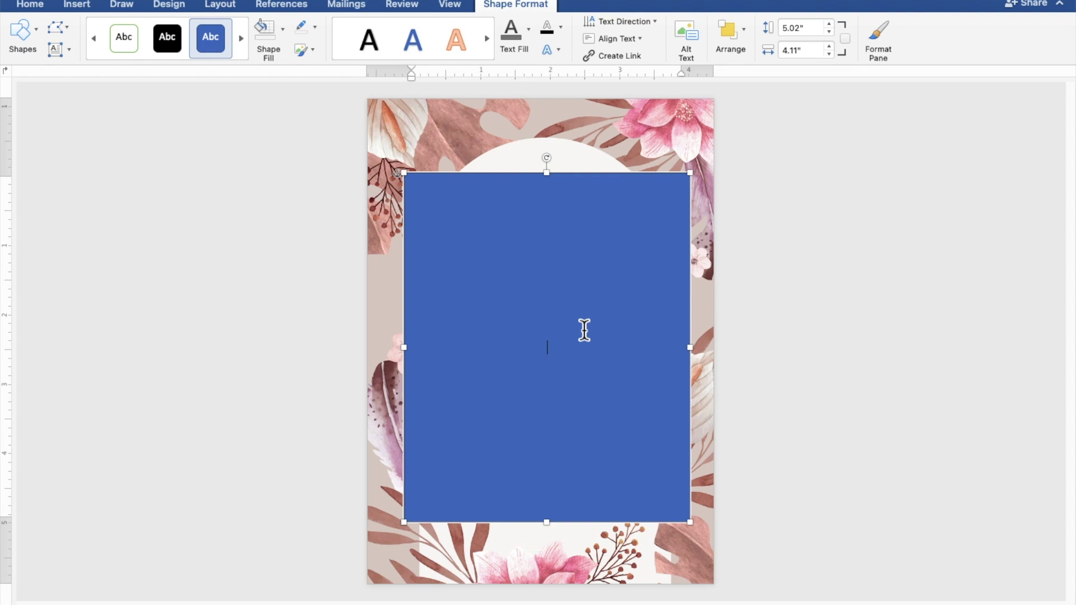
{"action": "scroll", "coordinate": [584, 330], "scroll_direction": "up", "scroll_amount": 5}
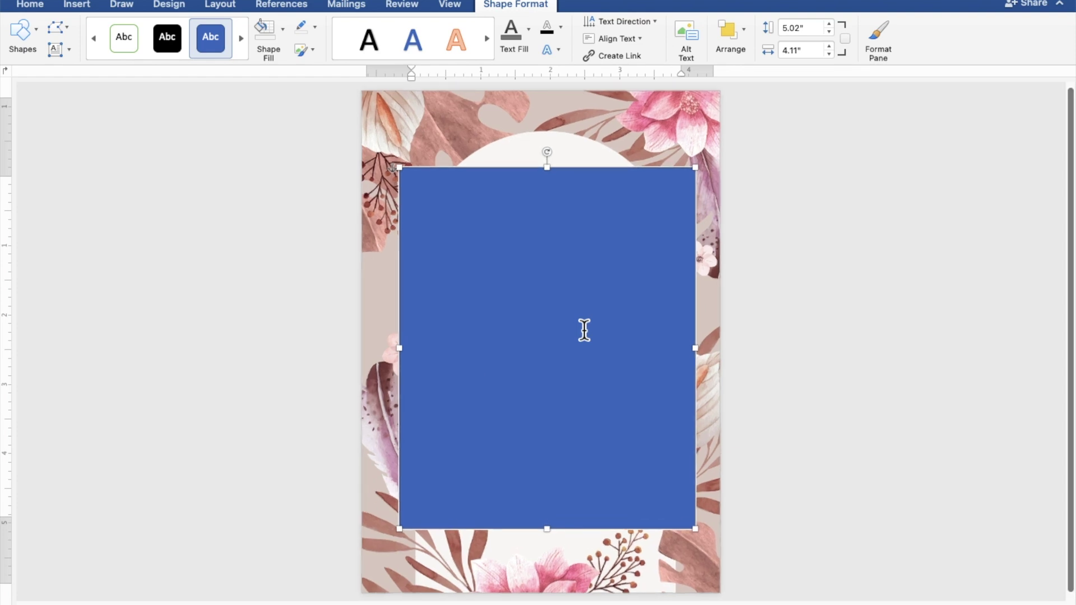
{"action": "scroll", "coordinate": [583, 330], "scroll_direction": "up", "scroll_amount": 3}
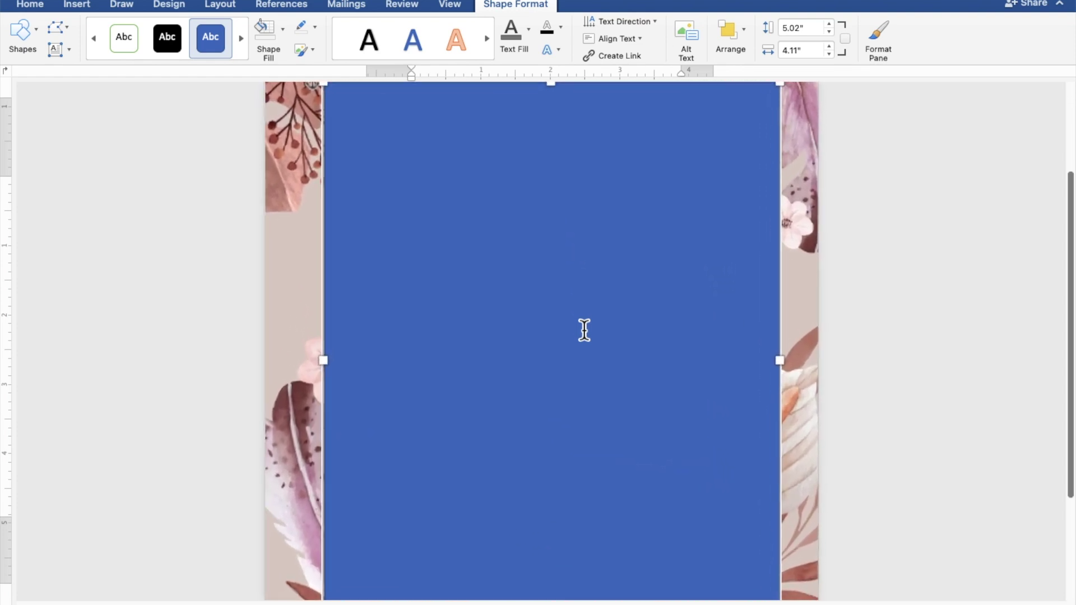
{"action": "scroll", "coordinate": [583, 330], "scroll_direction": "down", "scroll_amount": 2}
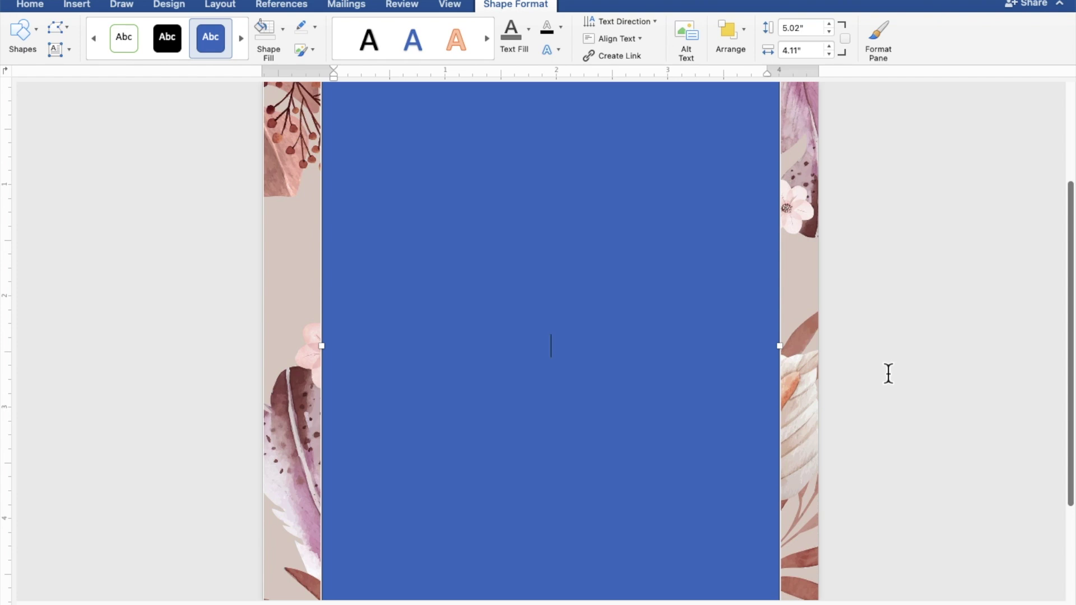
{"action": "type", "text": "TOGETHE"}
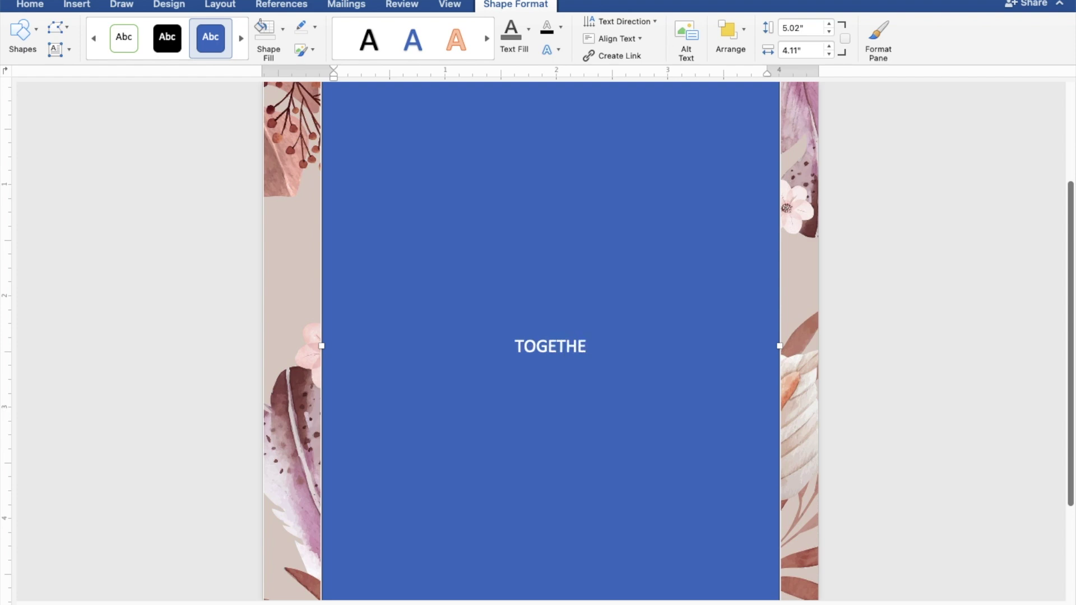
{"action": "type", "text": "R W"}
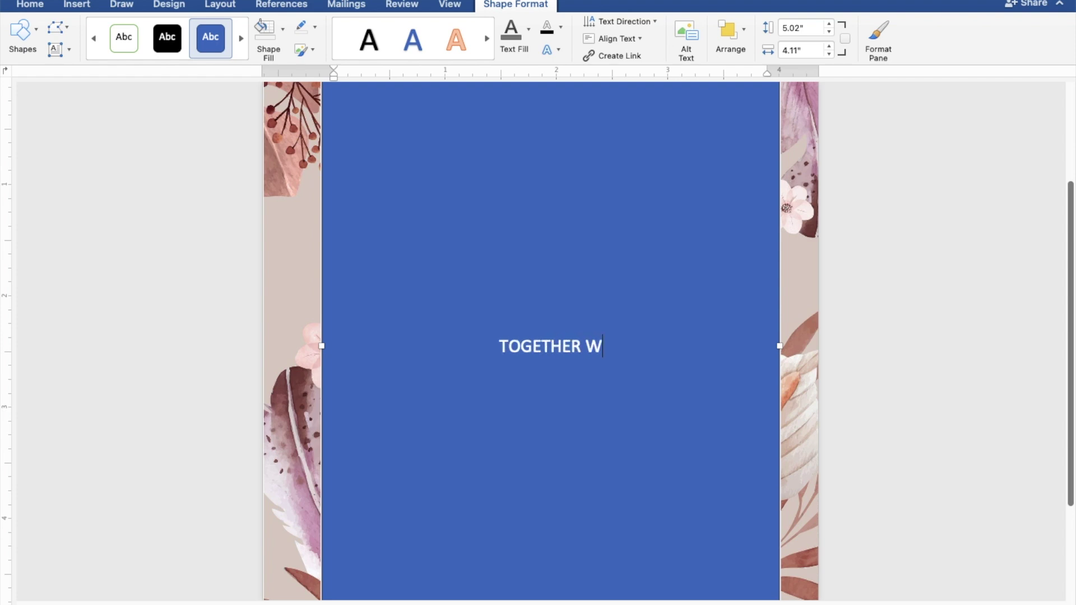
{"action": "type", "text": "ITH"}
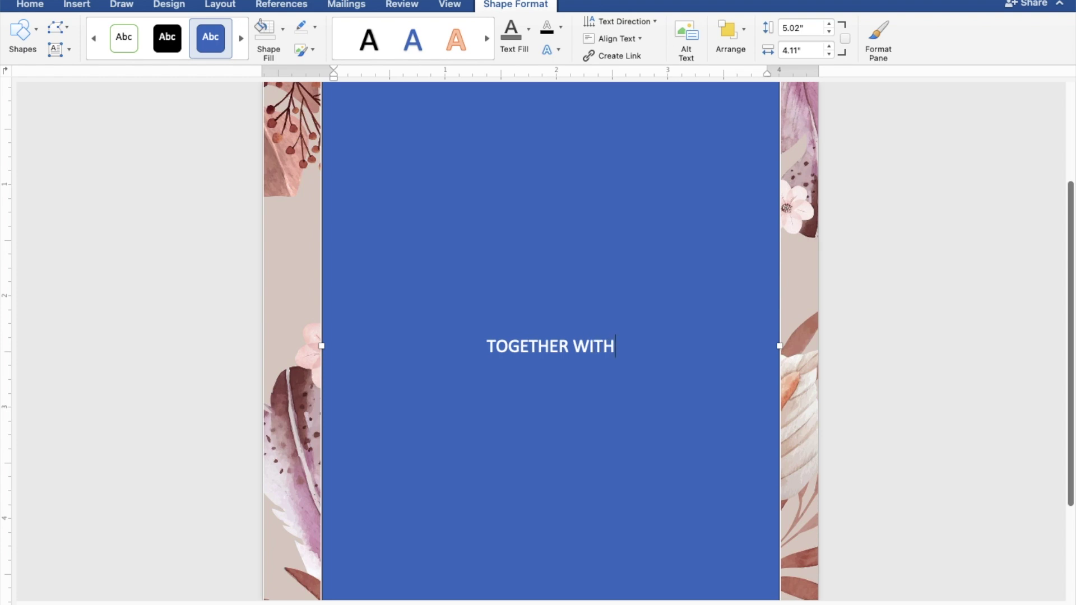
{"action": "type", "text": " TH"}
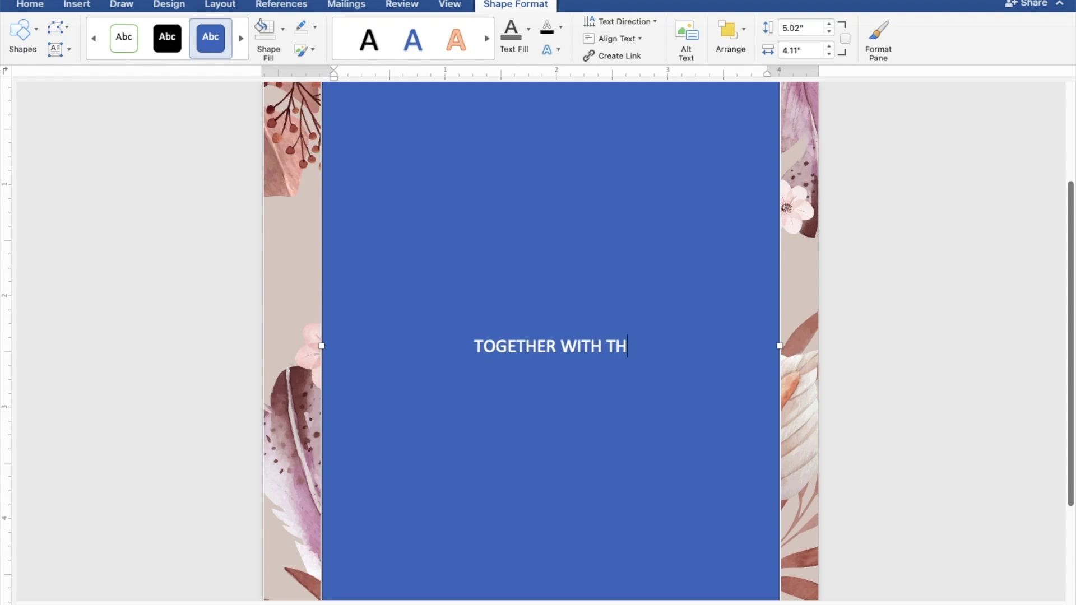
{"action": "type", "text": "EIR "}
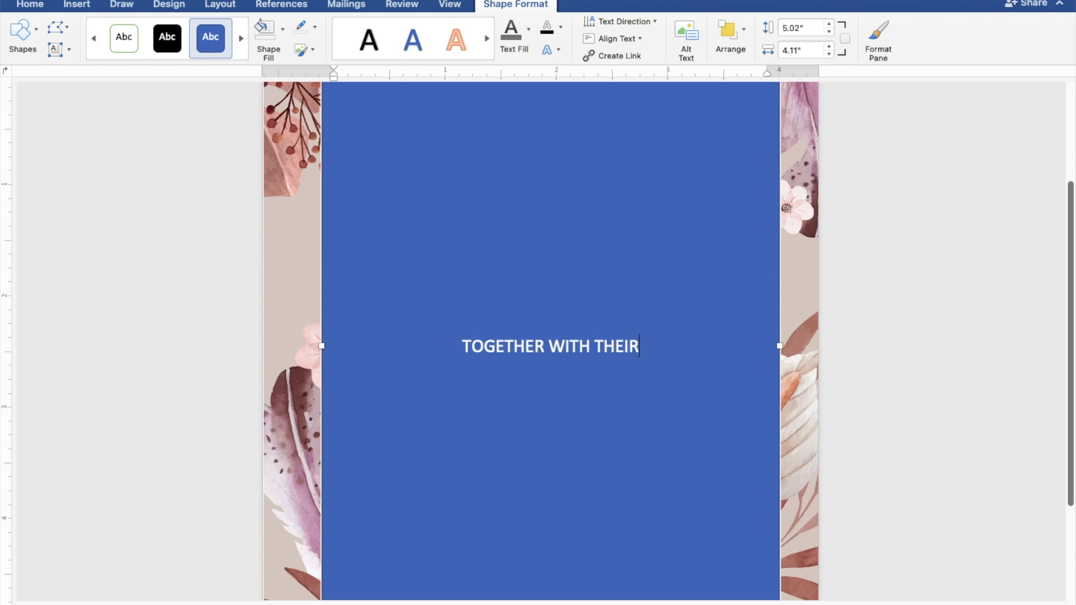
{"action": "type", "text": "FA"}
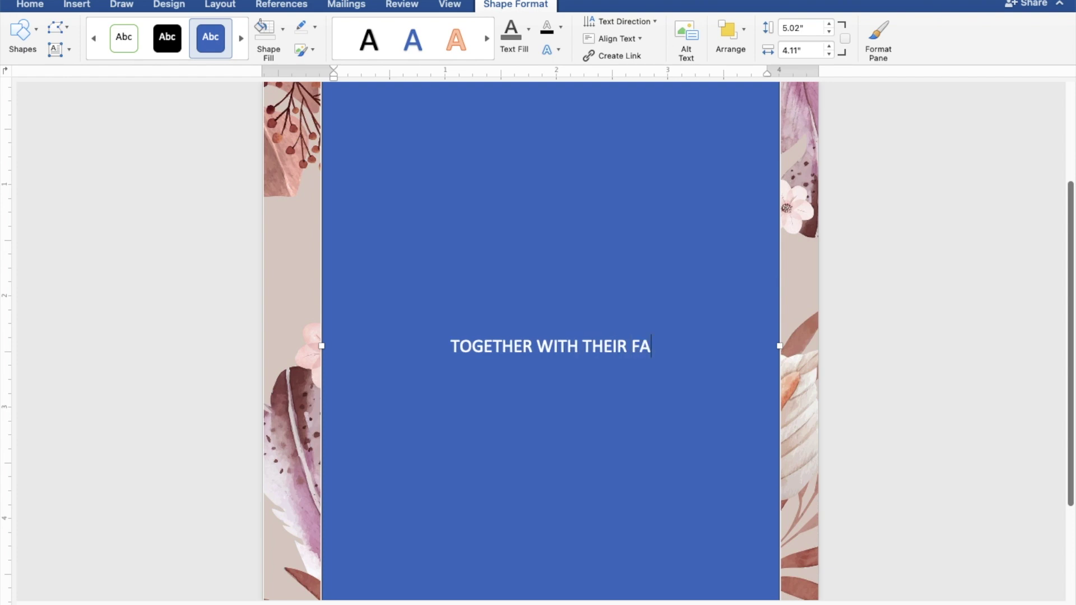
{"action": "type", "text": "MILI"}
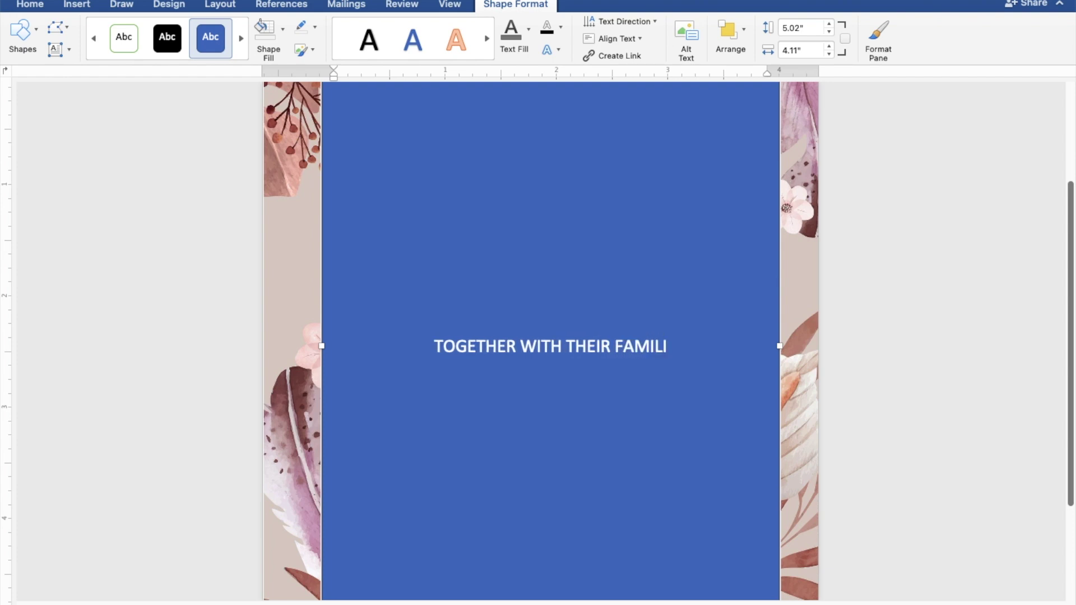
{"action": "type", "text": "ES"}
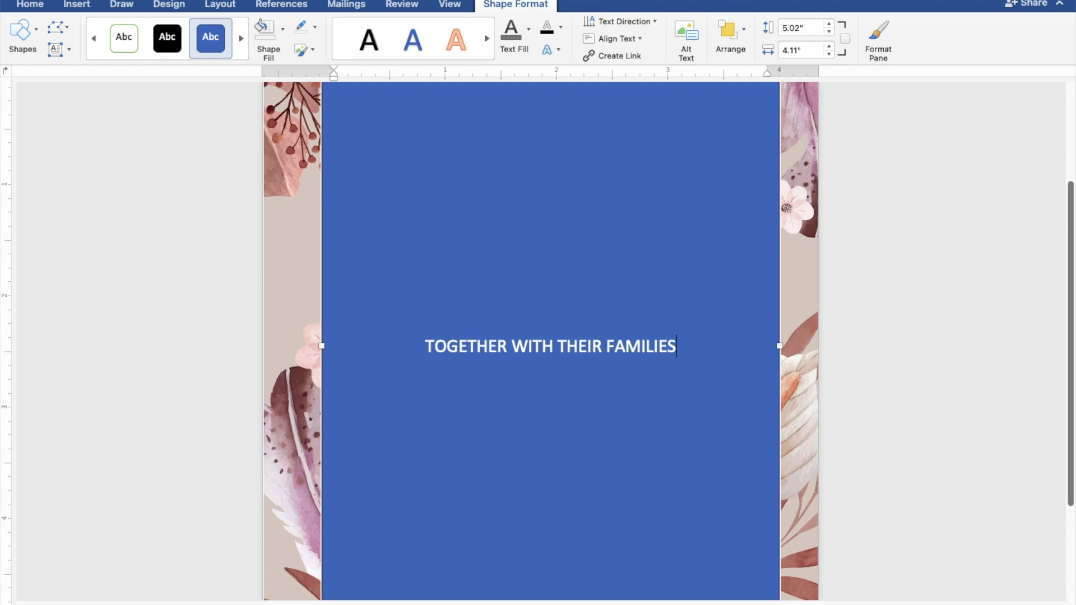
{"action": "key", "text": "Return"}
{"action": "key", "text": "Return"}
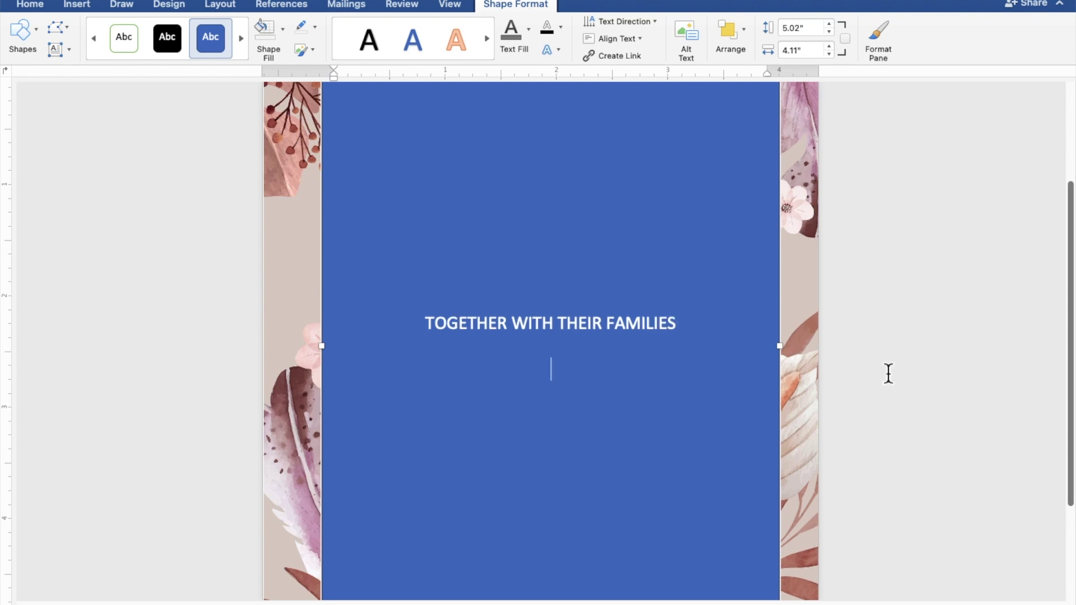
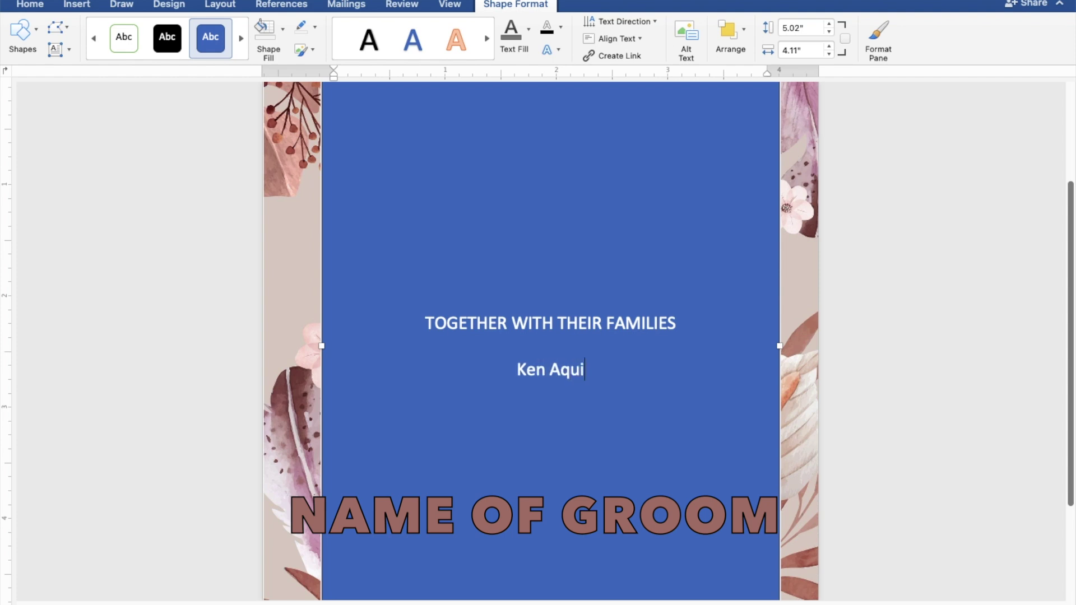
Type the groom's name, AND, and the bride's name on separate lines, then a new line
{"action": "key", "text": "Return"}
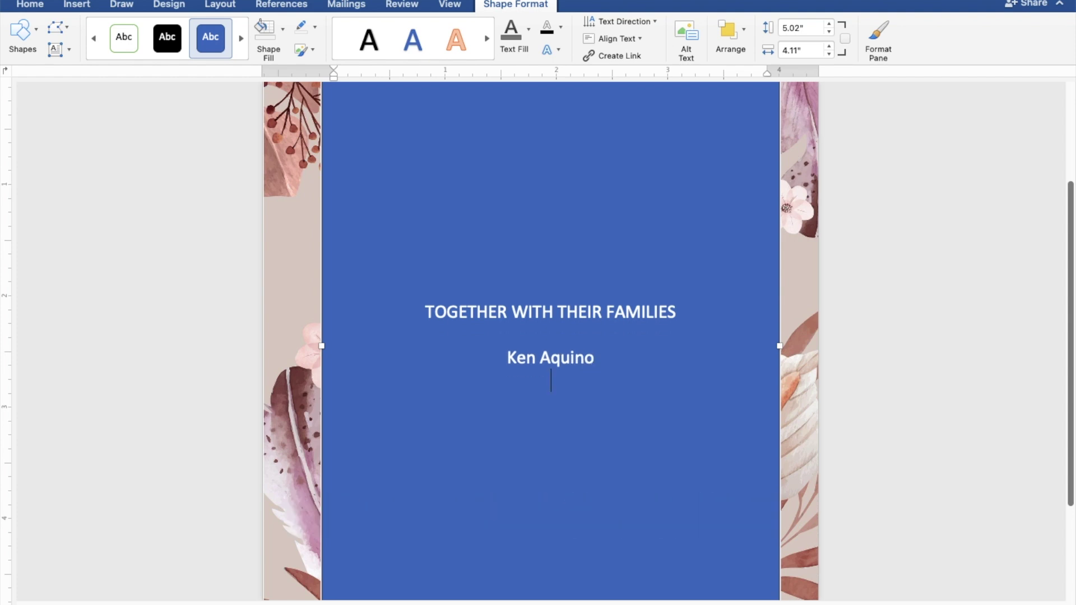
{"action": "type", "text": "AND"}
{"action": "key", "text": "Return"}
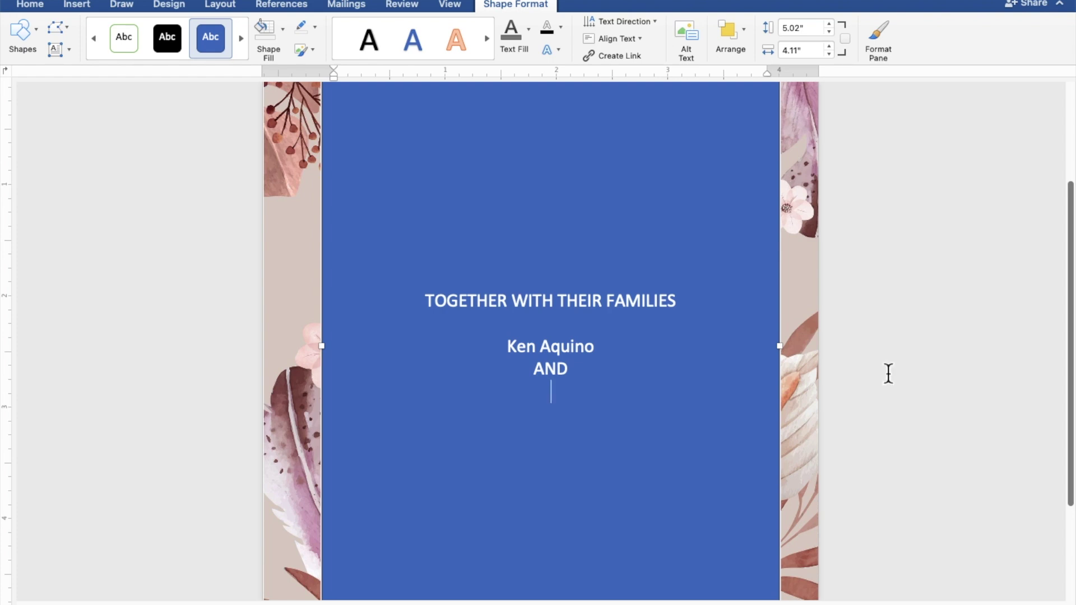
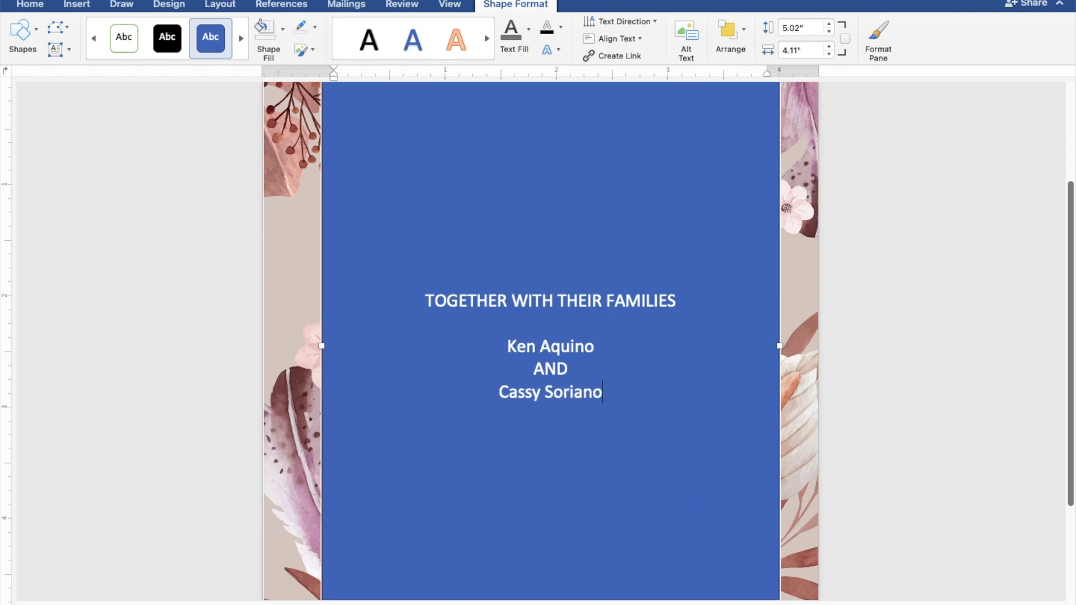
{"action": "key", "text": "Return"}
{"action": "key", "text": "Return"}
Add 'REQUEST THE PLEASURE OF YOUR PRESENCE' and 'AS THEY JOYFULLY UNITE IN MARRIAGE' lines
{"action": "type", "text": "REQ"}
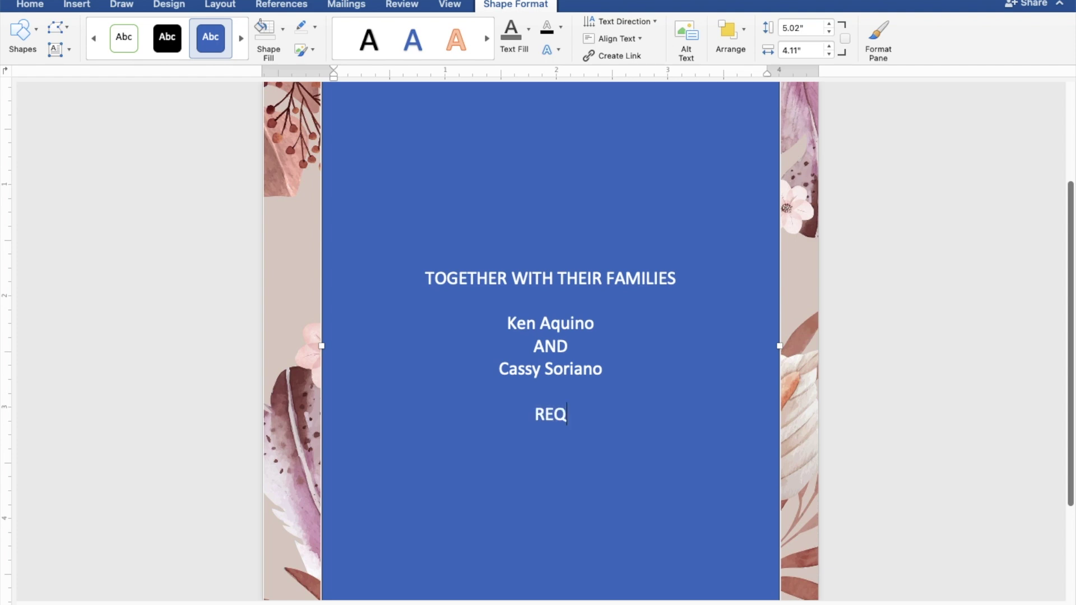
{"action": "type", "text": "UEST THE "}
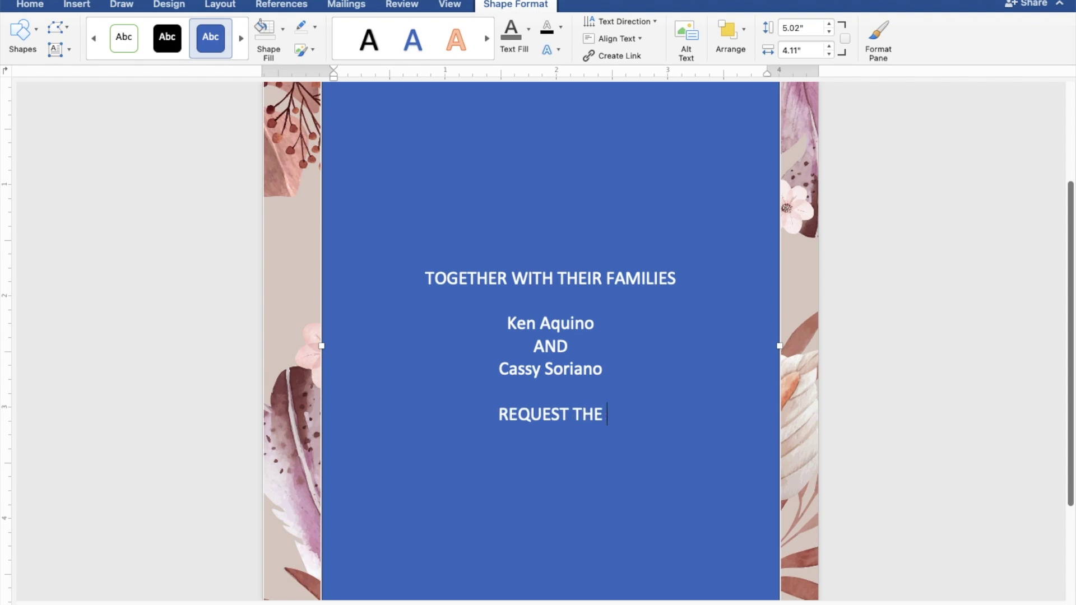
{"action": "type", "text": "PLE"}
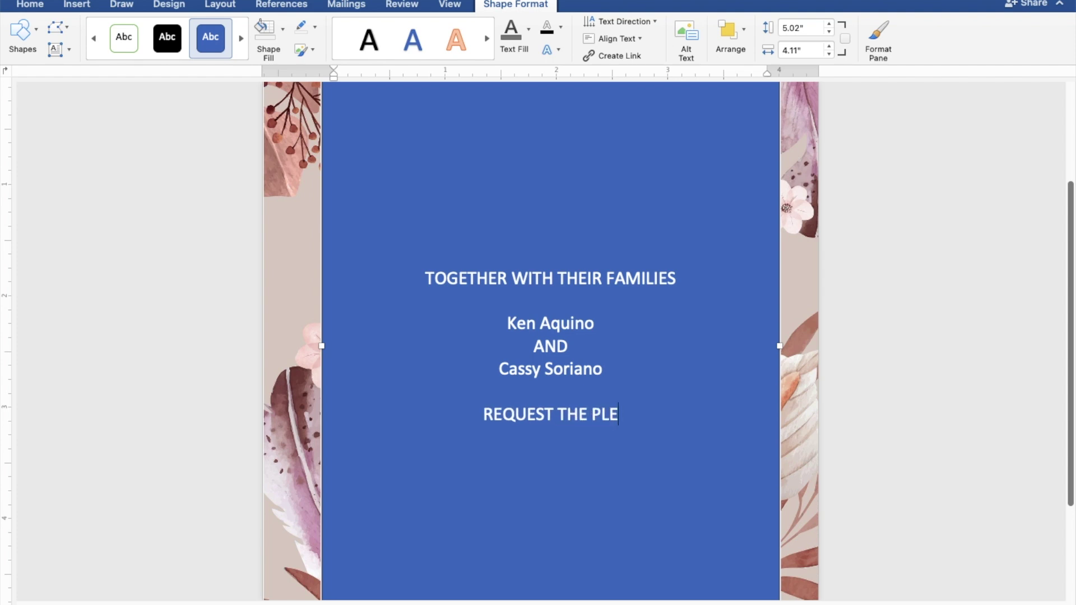
{"action": "type", "text": "ASUR"}
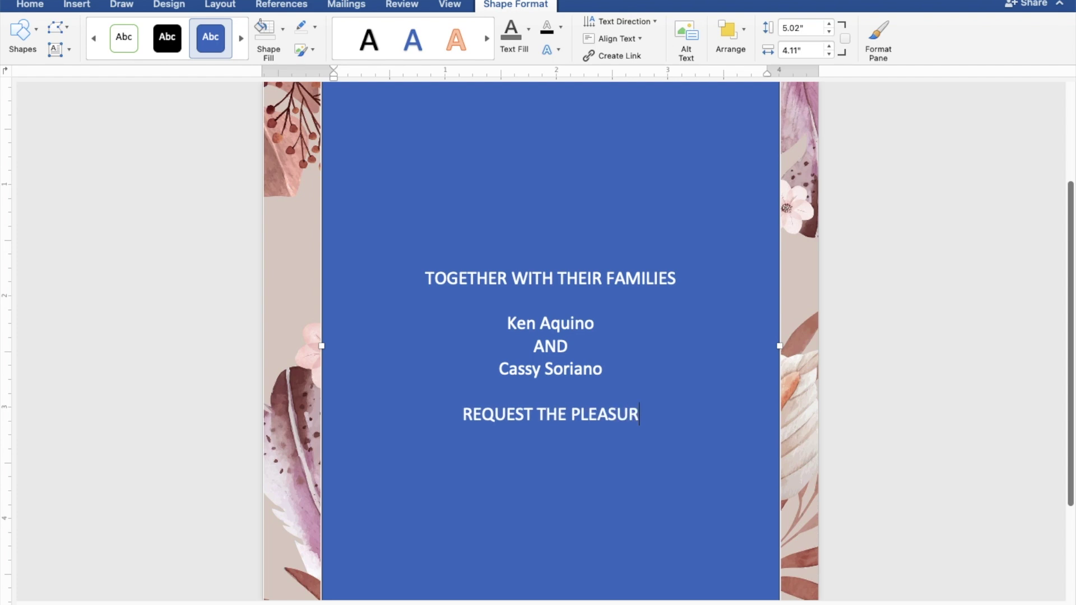
{"action": "type", "text": "E OF"}
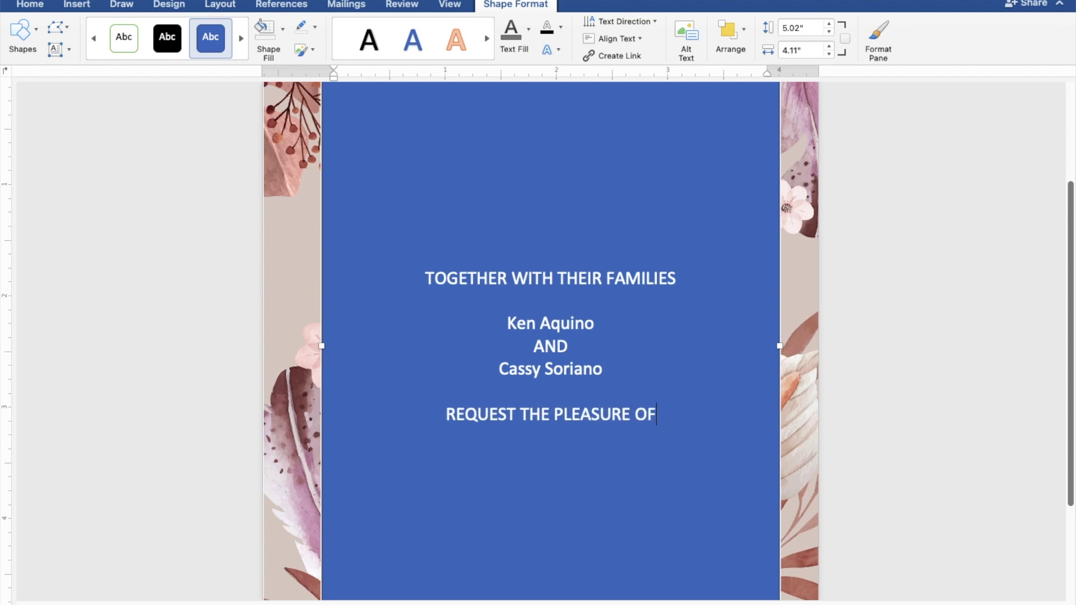
{"action": "type", "text": " YOU"}
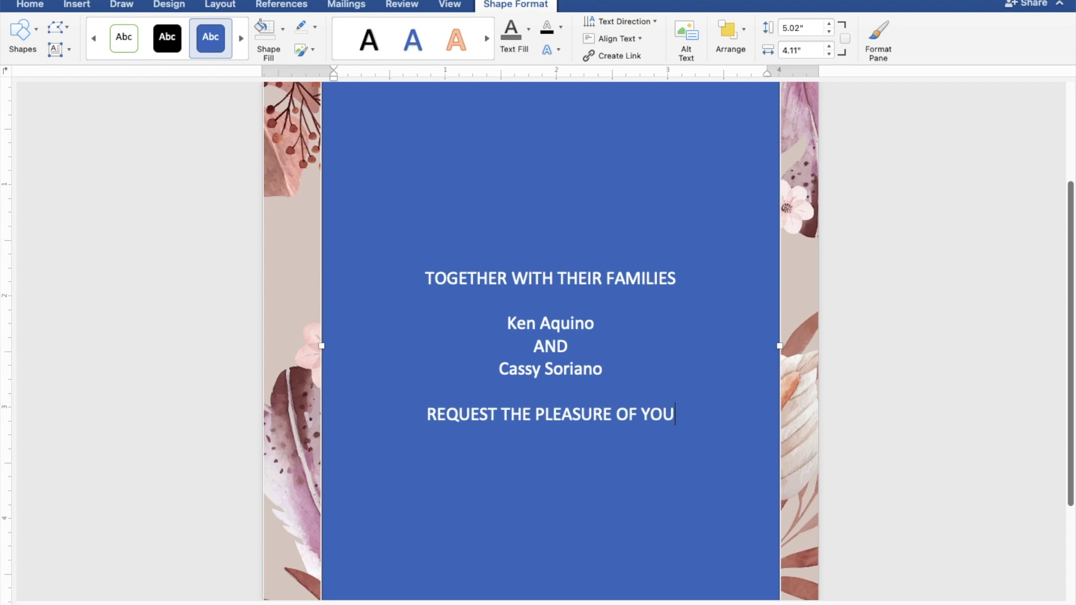
{"action": "type", "text": "R P"}
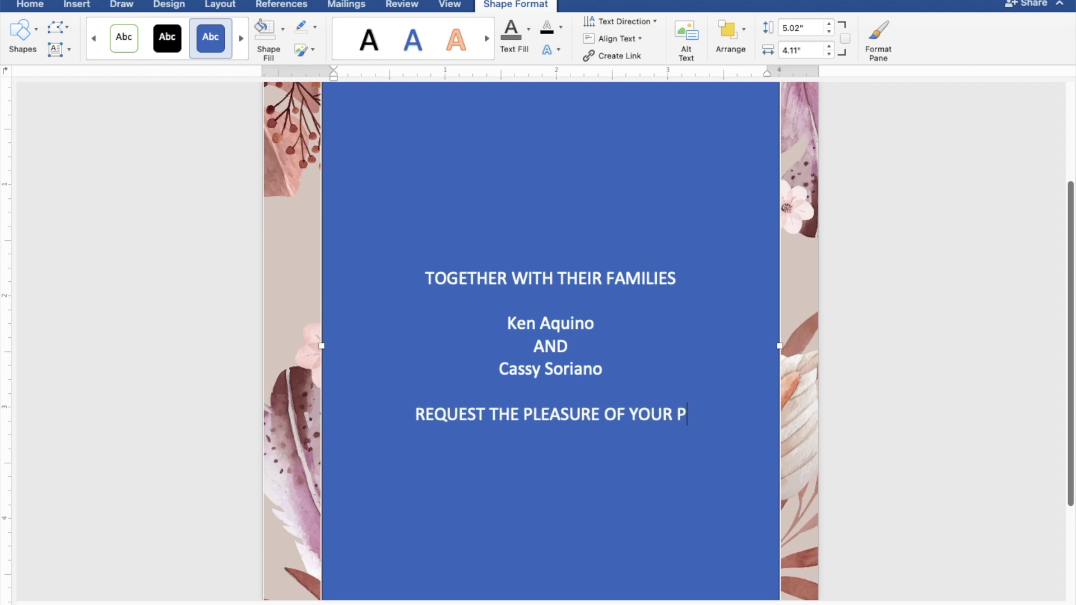
{"action": "type", "text": "RESE"}
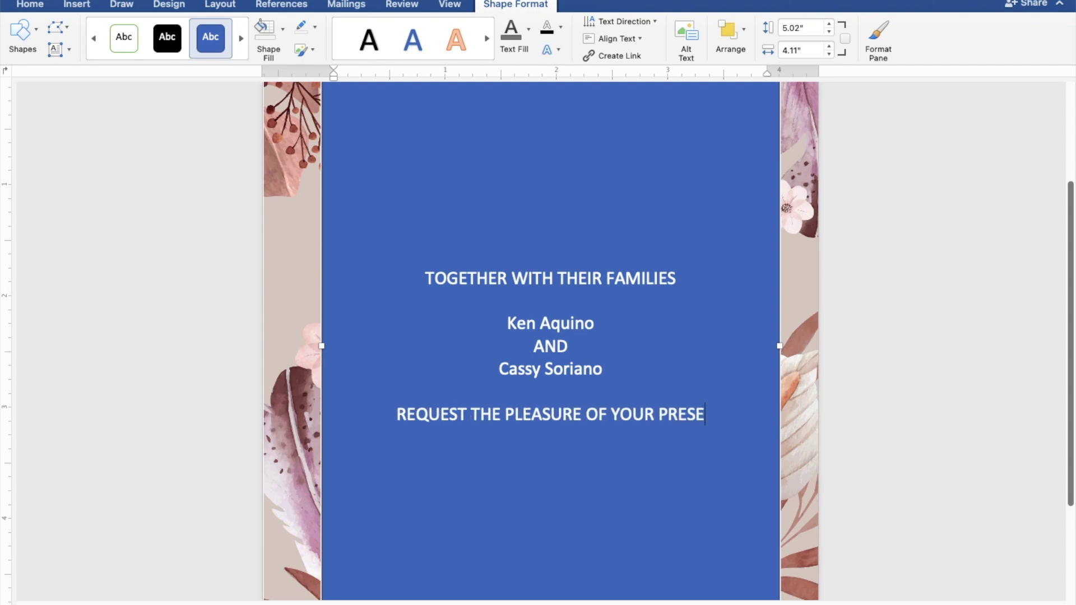
{"action": "type", "text": "NCE"}
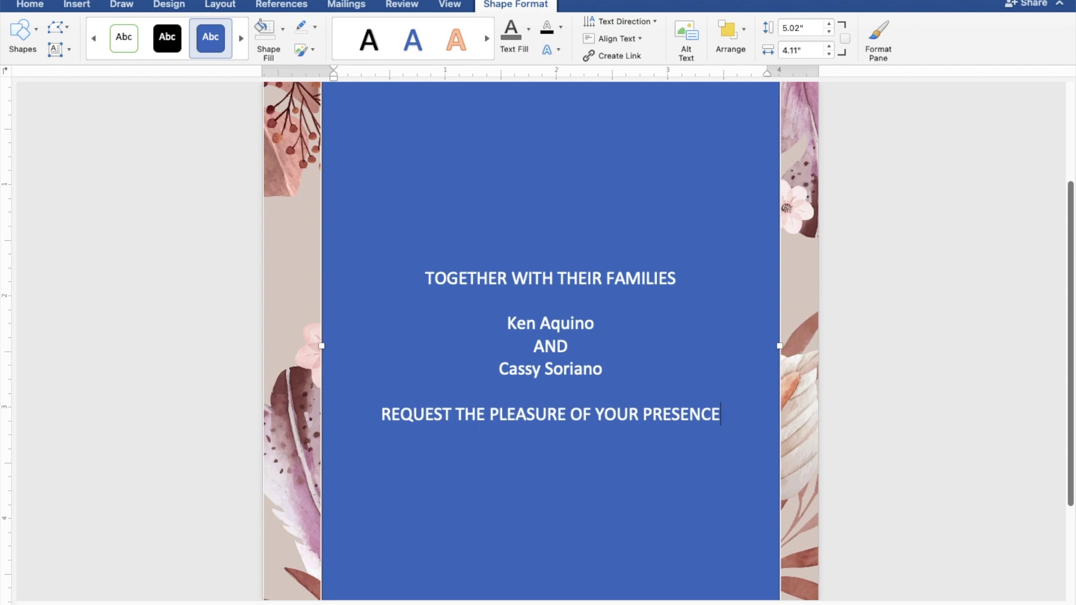
{"action": "key", "text": "Return"}
{"action": "type", "text": "A"}
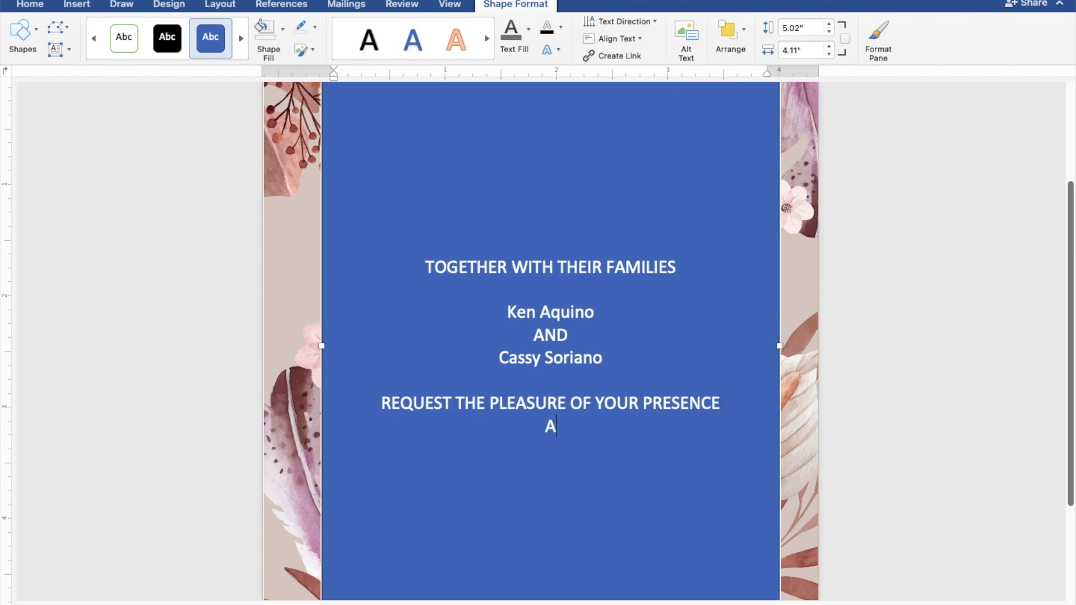
{"action": "type", "text": "S THEY JO"}
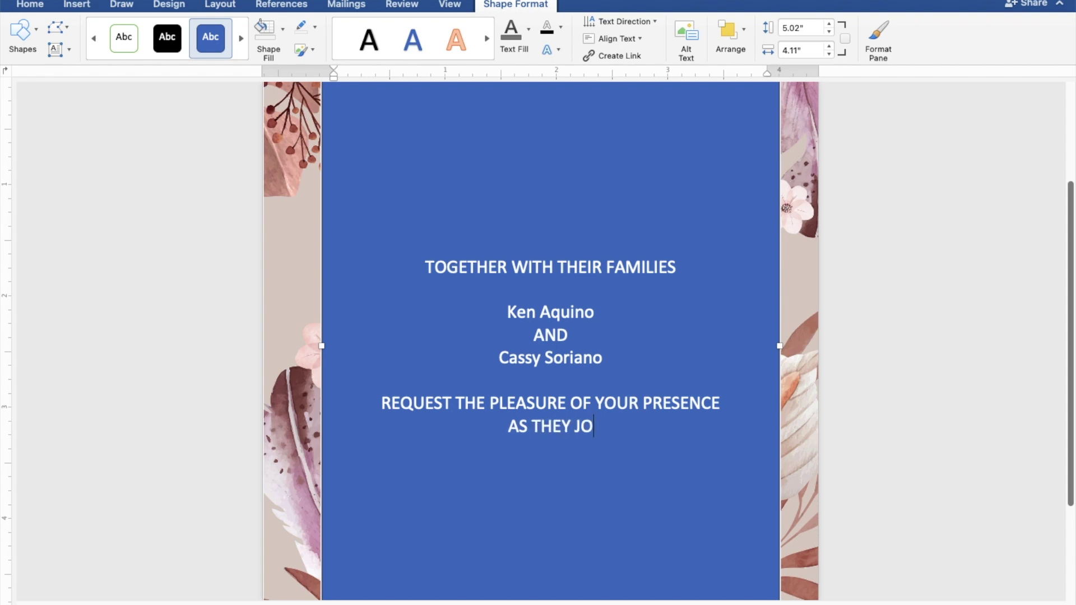
{"action": "type", "text": "YFUL"}
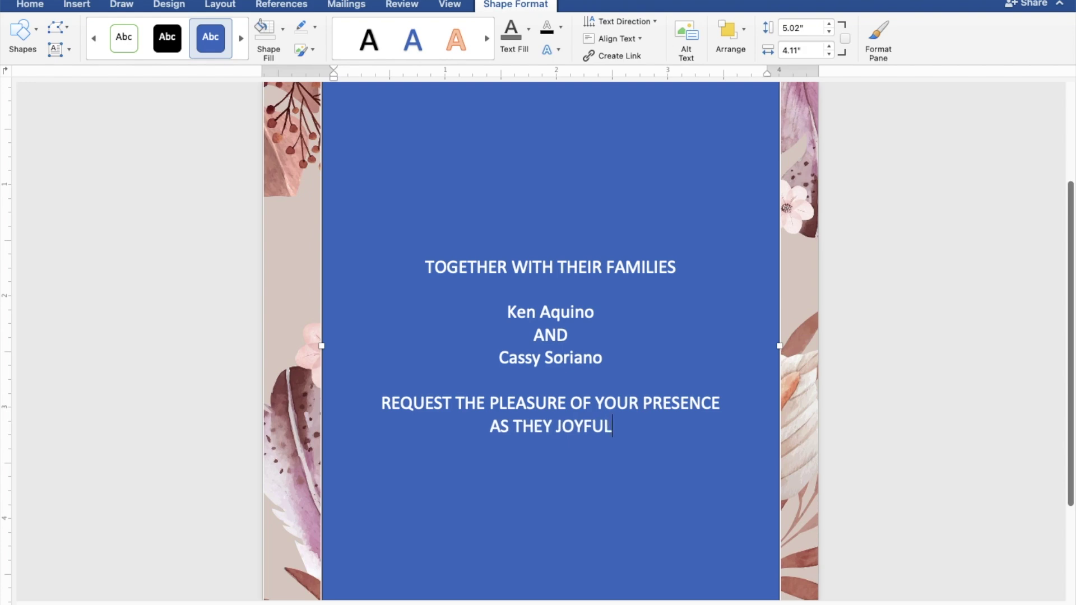
{"action": "type", "text": "LY UNIT"}
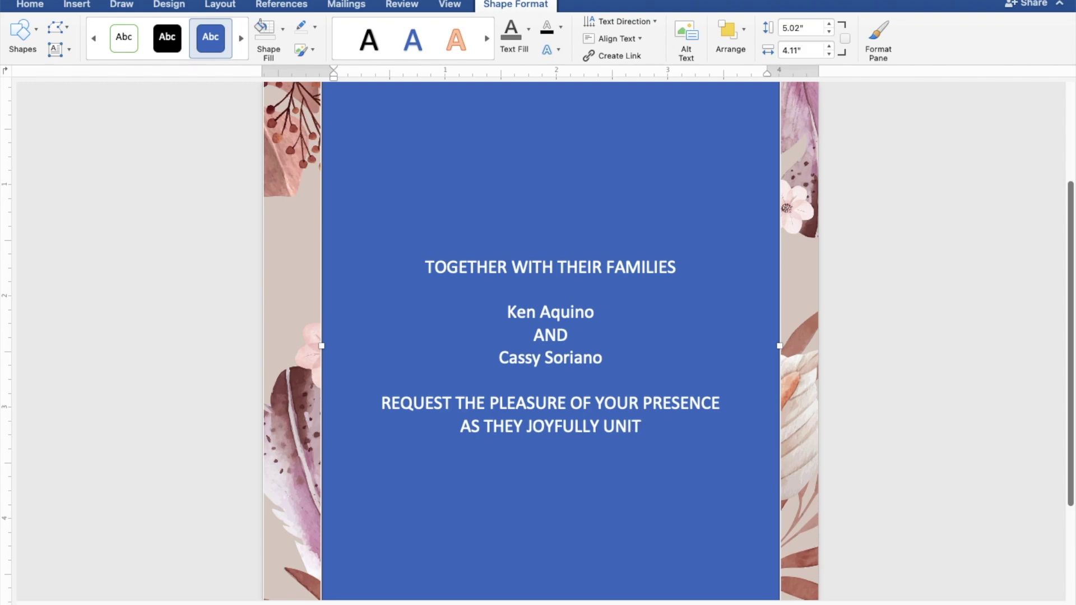
{"action": "type", "text": "E IN M"}
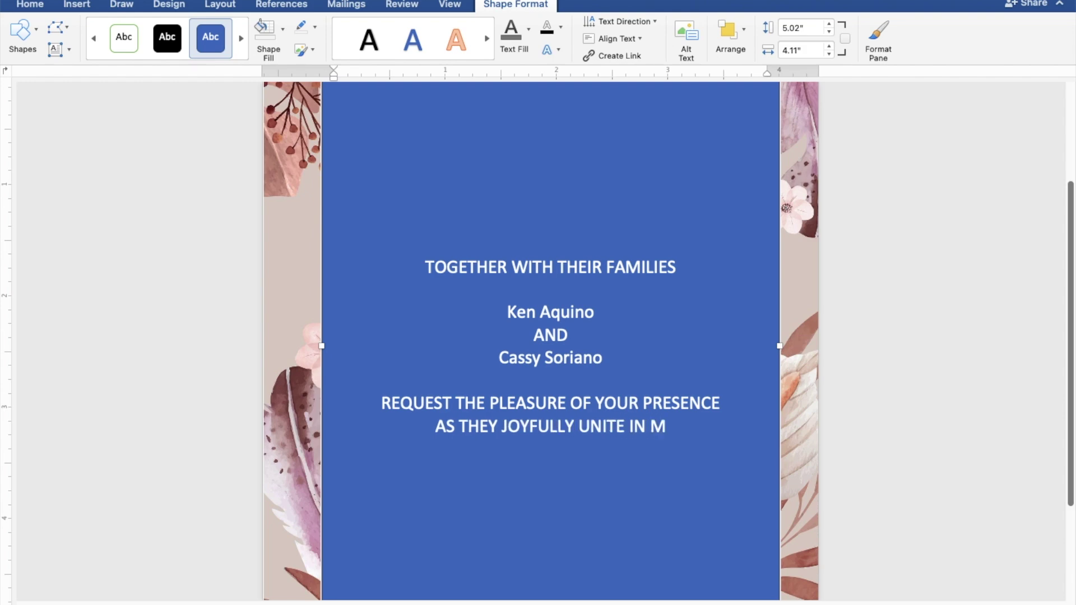
{"action": "type", "text": "ARR"}
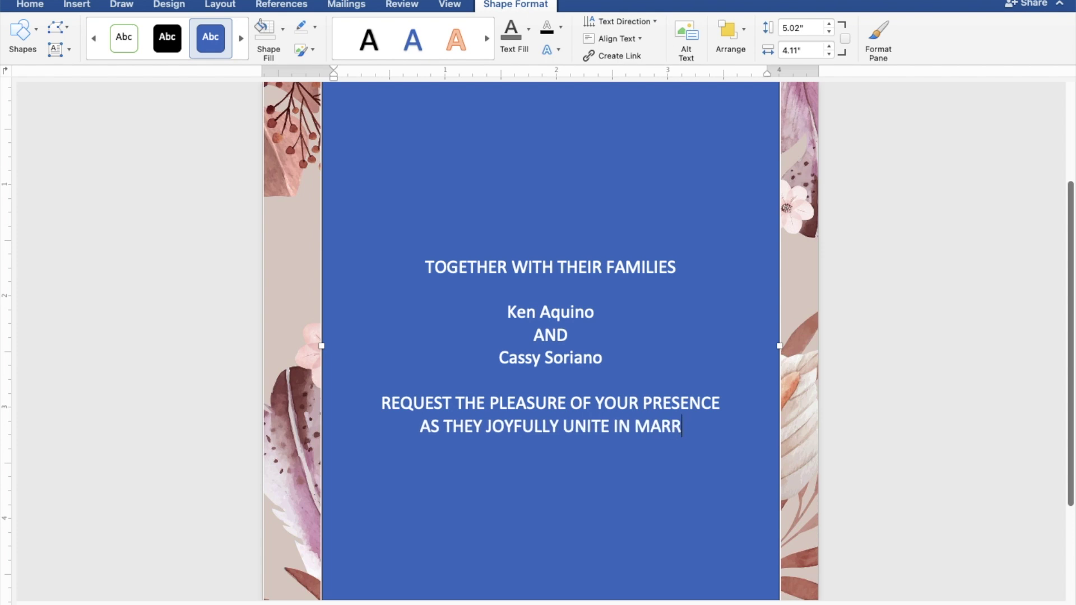
{"action": "type", "text": "IAGE"}
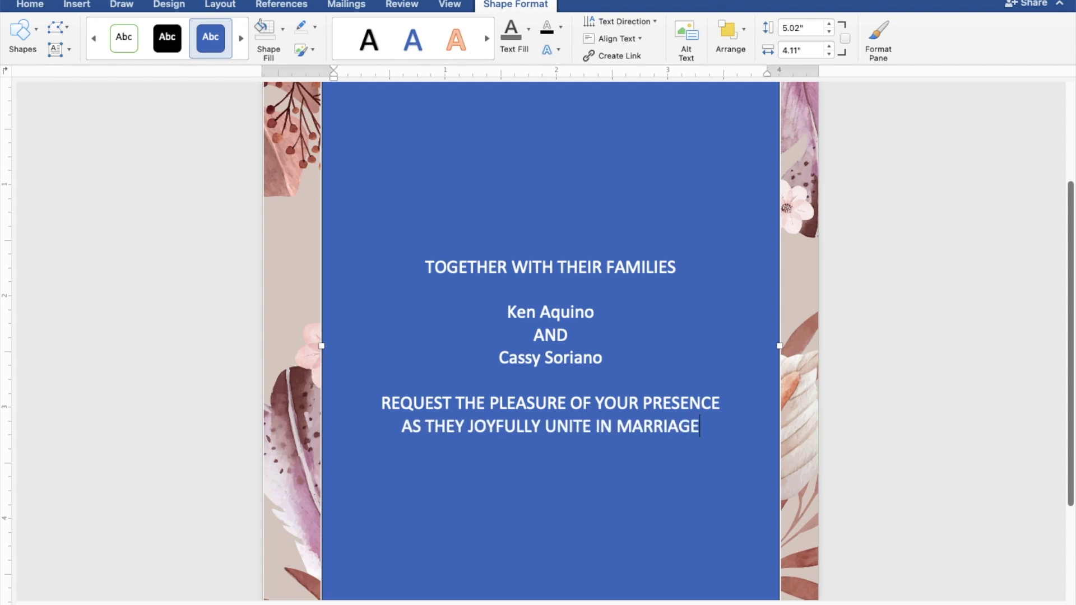
Add SUNDAY, JULY 30, 2023 and 10:00 IN THE MORNING on separate lines
{"action": "key", "text": "Return"}
{"action": "key", "text": "Return"}
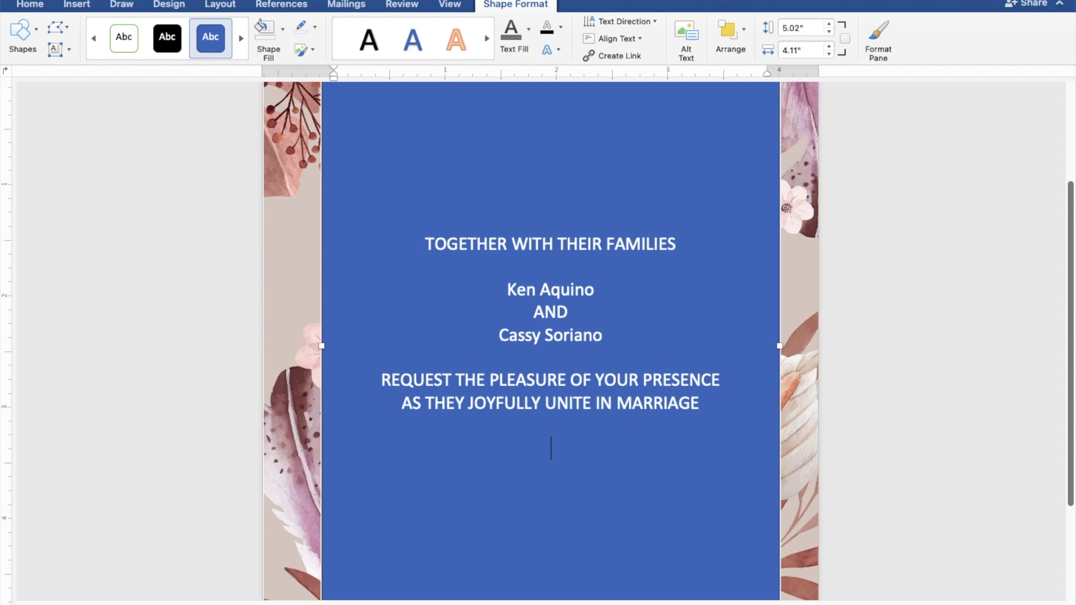
{"action": "type", "text": "SUN"}
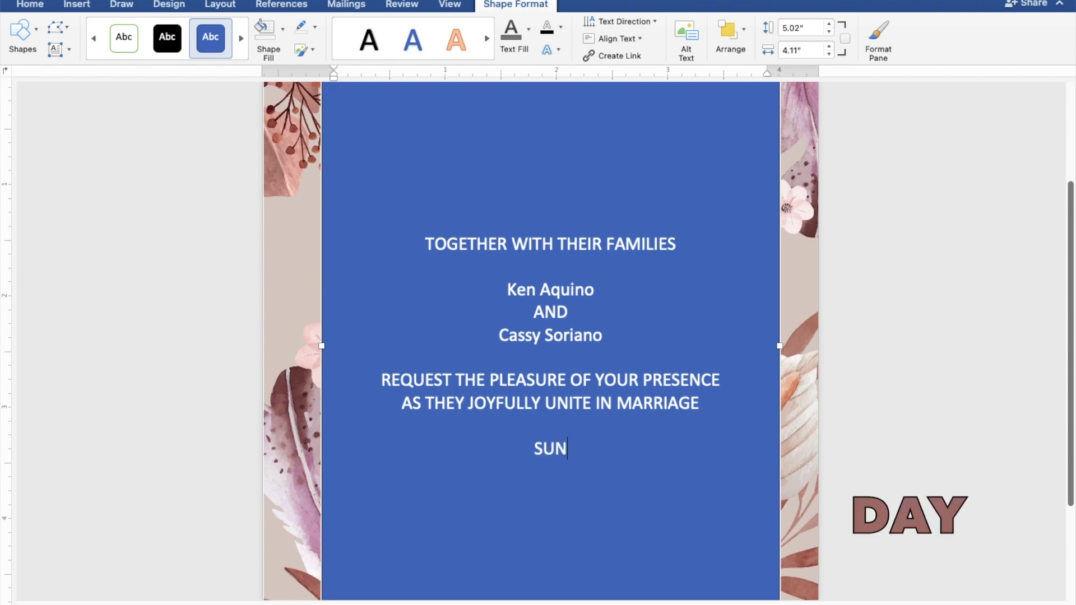
{"action": "type", "text": "DAY"}
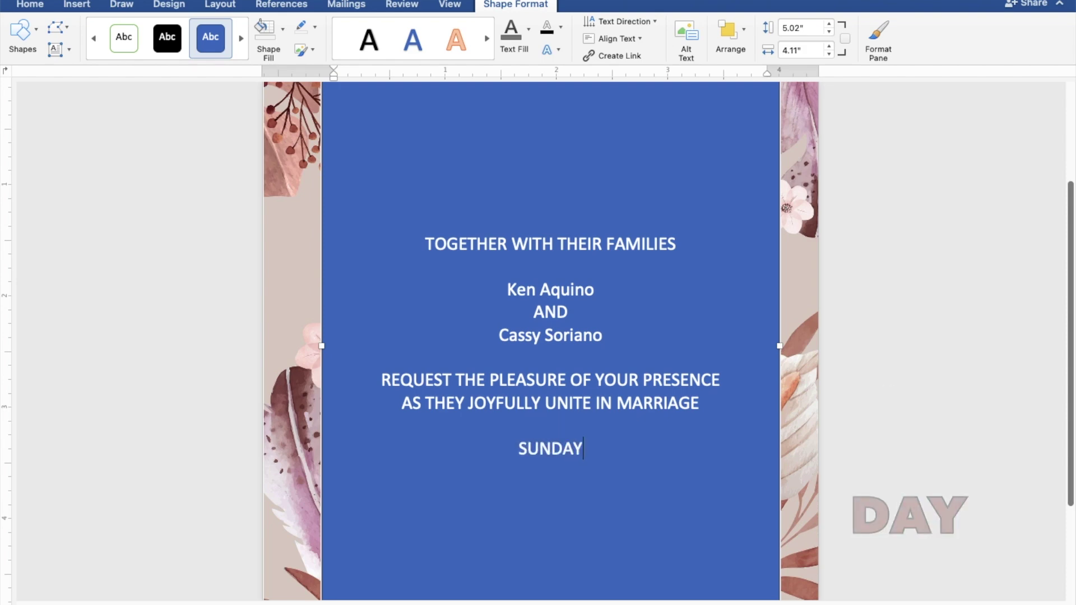
{"action": "key", "text": "Return"}
{"action": "type", "text": "J"}
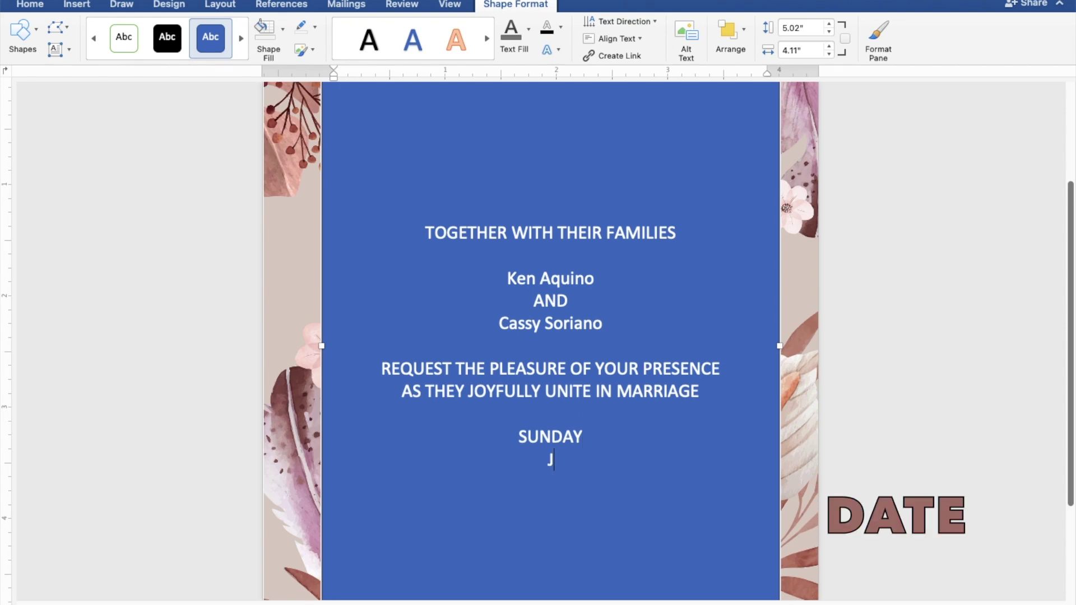
{"action": "type", "text": "ULY 30, 2023"}
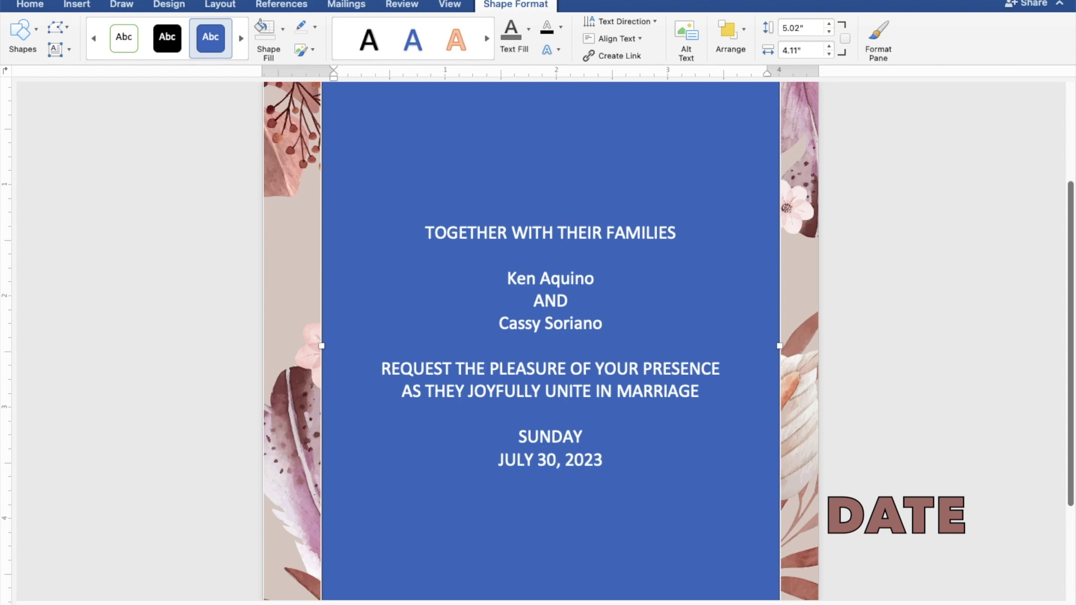
{"action": "key", "text": "Return"}
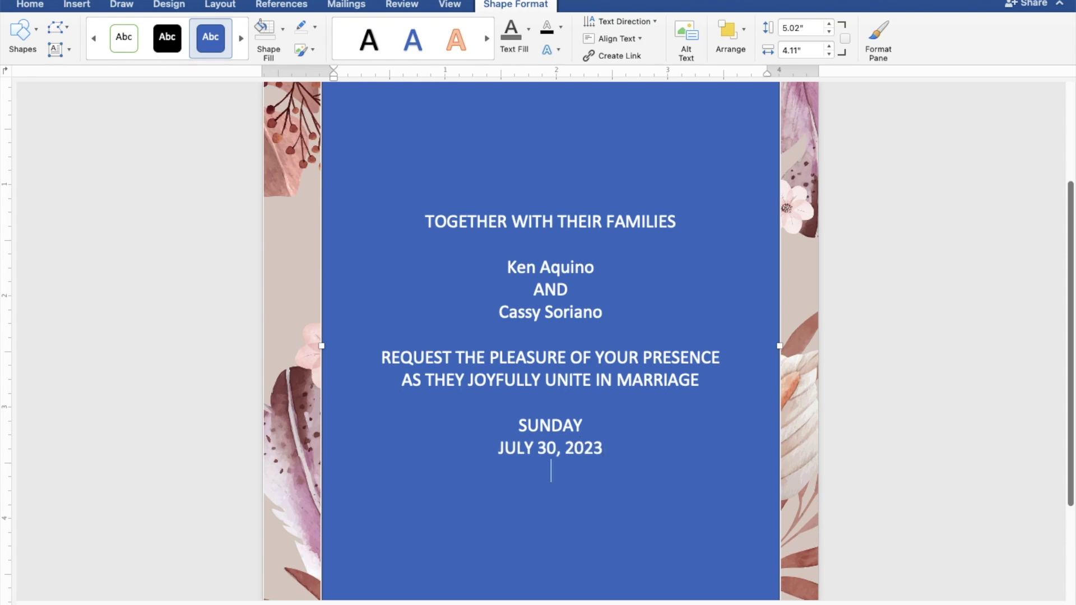
{"action": "type", "text": "10:00"}
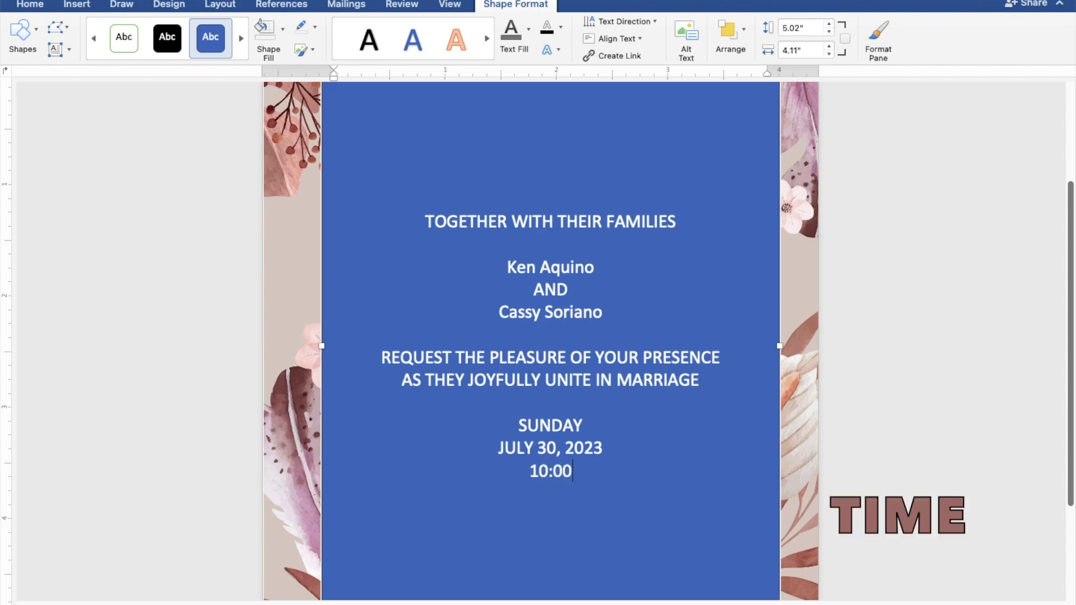
{"action": "type", "text": " IN"}
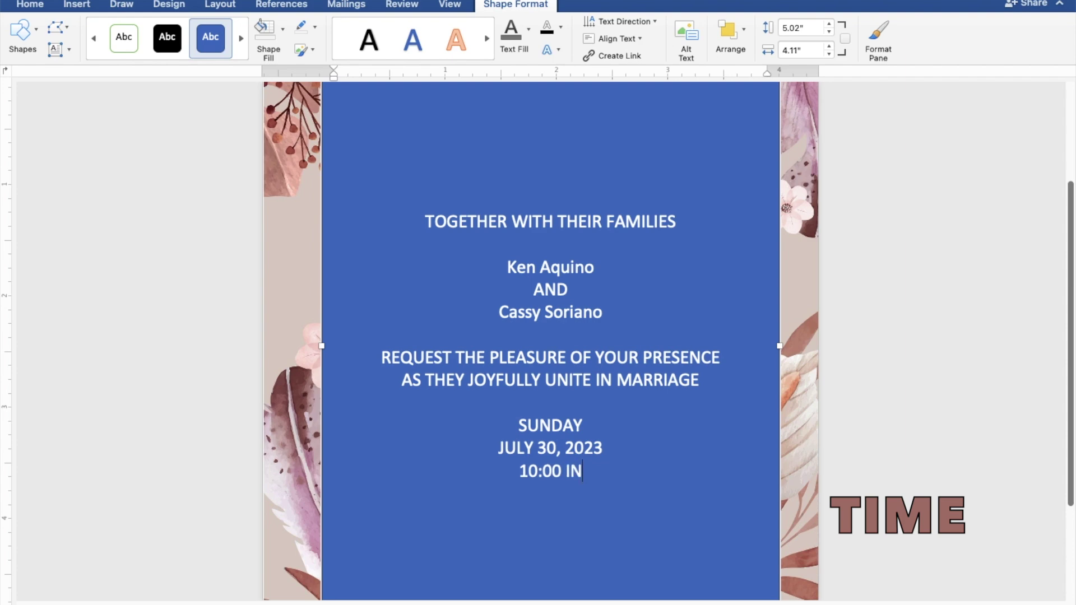
{"action": "type", "text": " THE "}
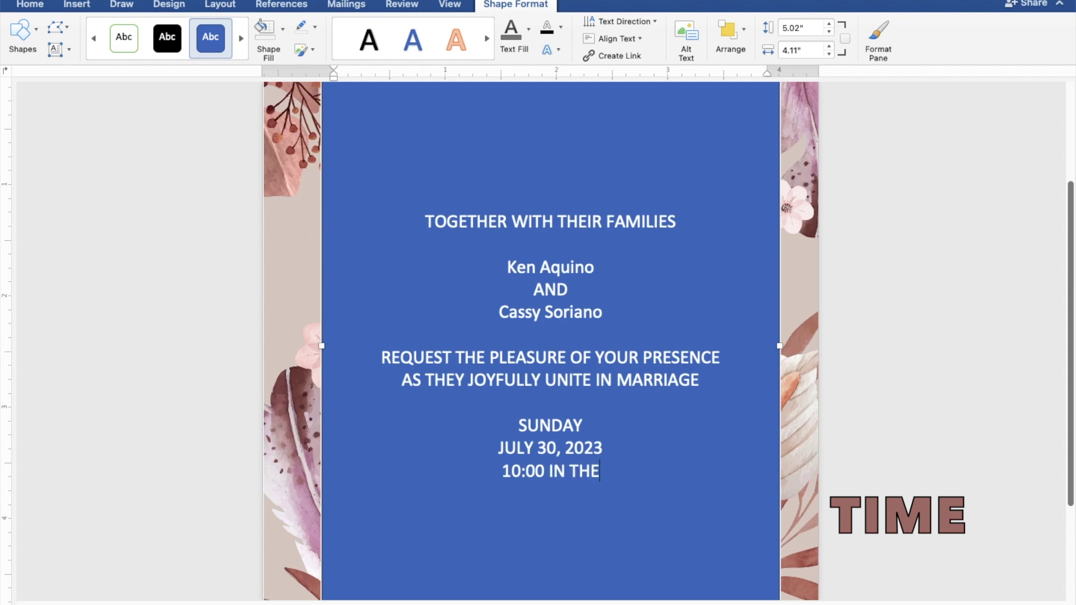
{"action": "type", "text": "MO"}
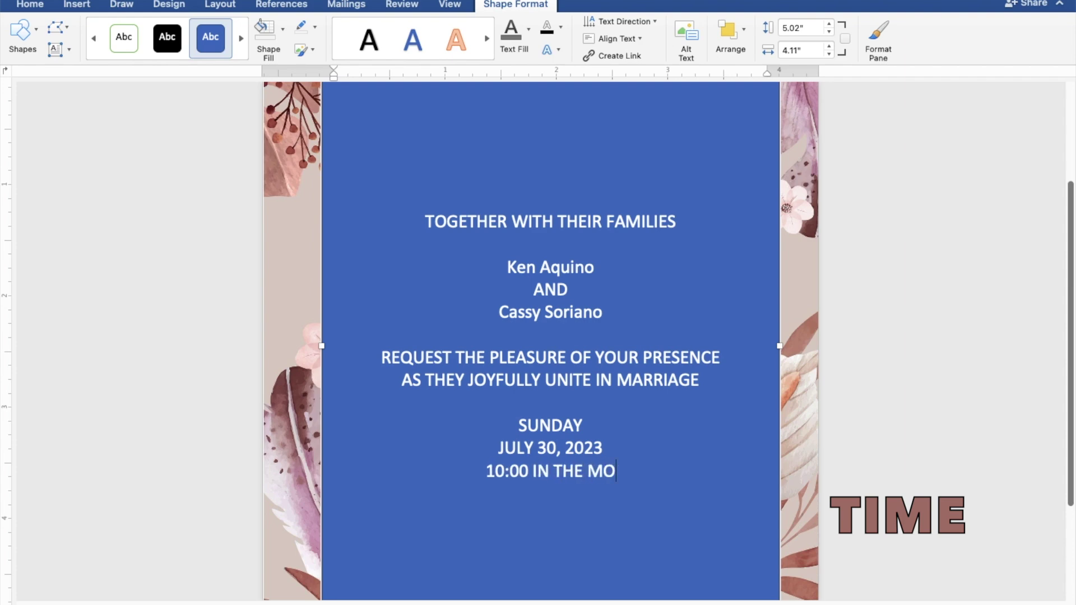
{"action": "type", "text": "RNING"}
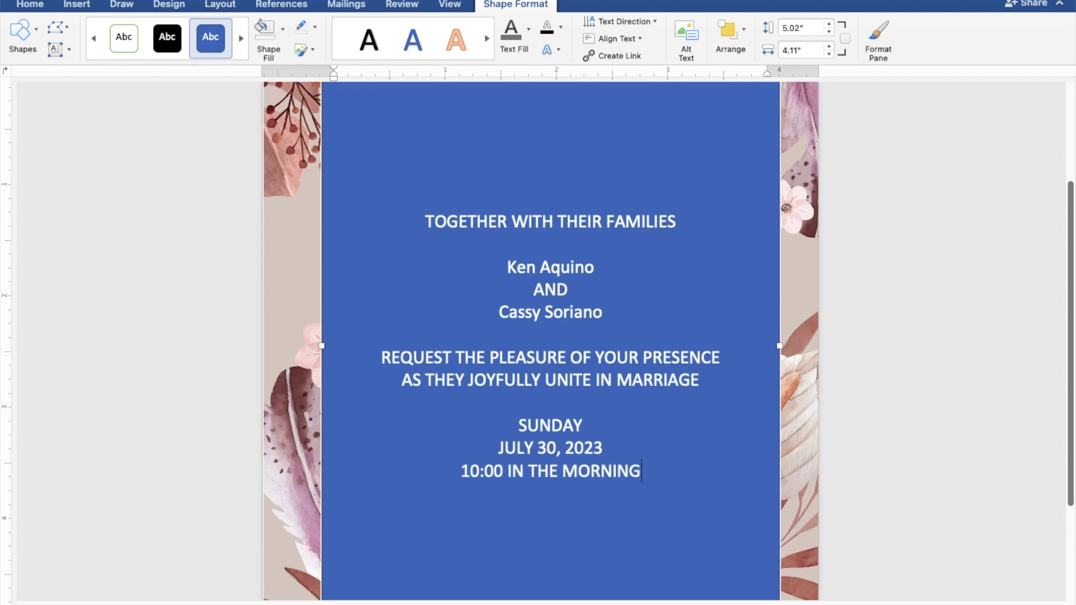
{"action": "key", "text": "Return"}
Add ST. THOMAS AQUINAS PARISH CHURCH, MANGALDAN, PANGASINAN, and 'Reception to follow' after a blank line
{"action": "type", "text": "ST. T"}
{"action": "type", "text": "HOMA"}
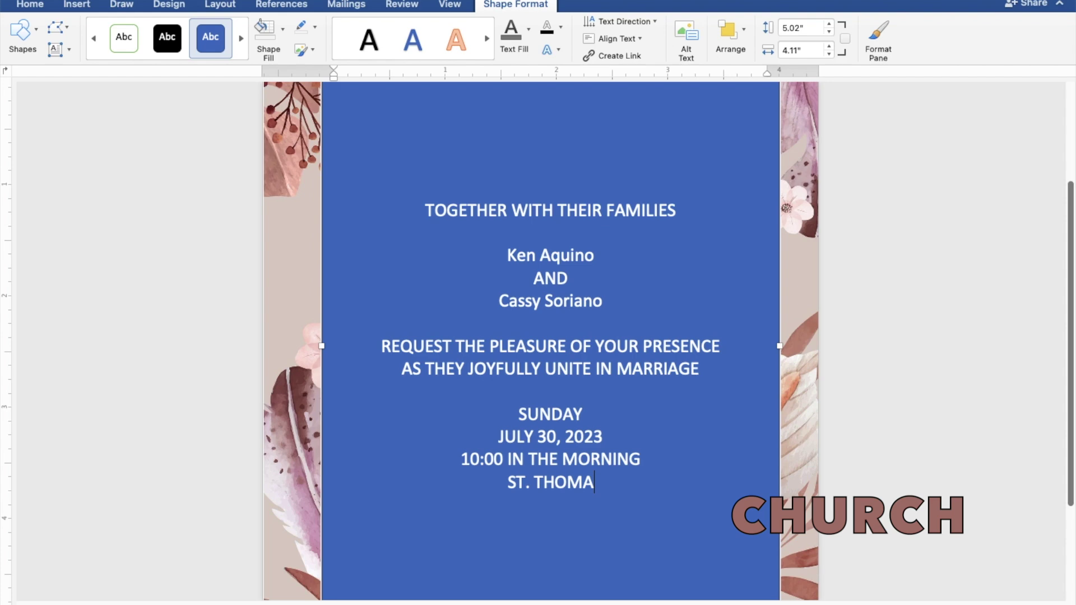
{"action": "type", "text": "S AQ"}
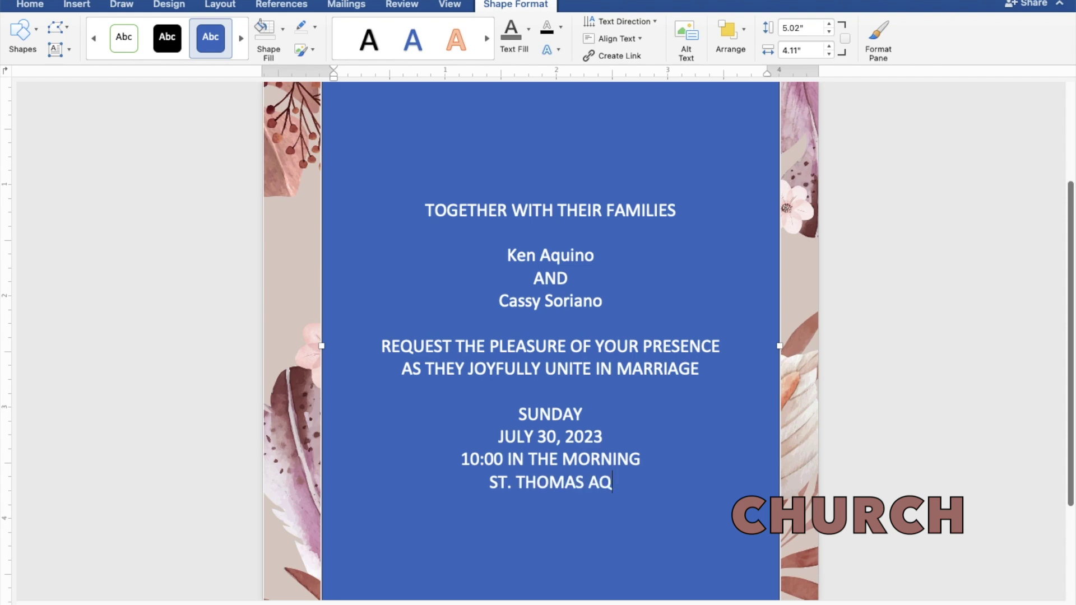
{"action": "type", "text": "UIN"}
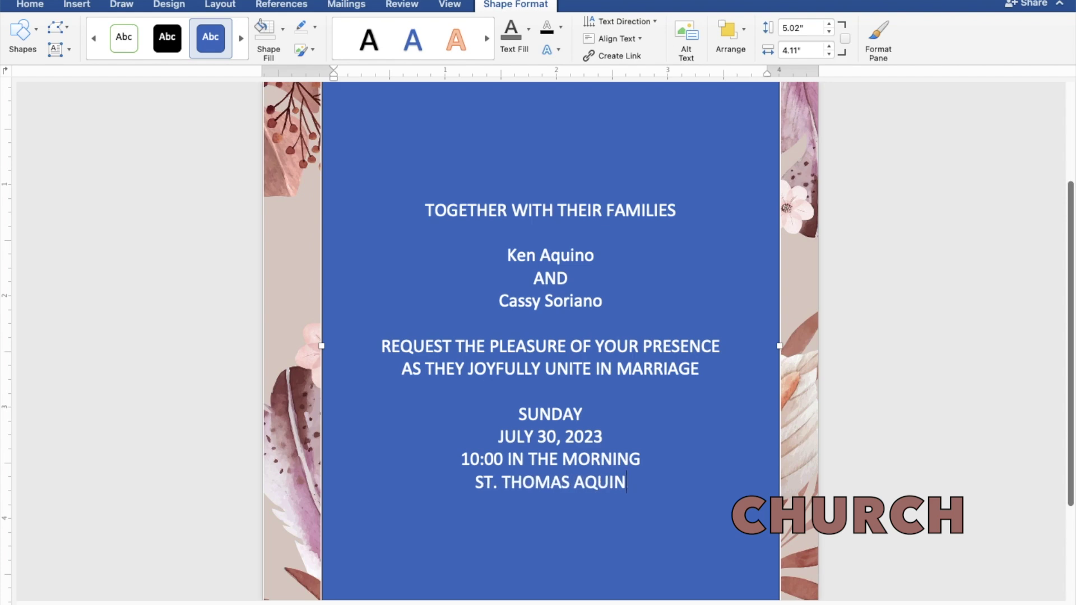
{"action": "type", "text": "AS"}
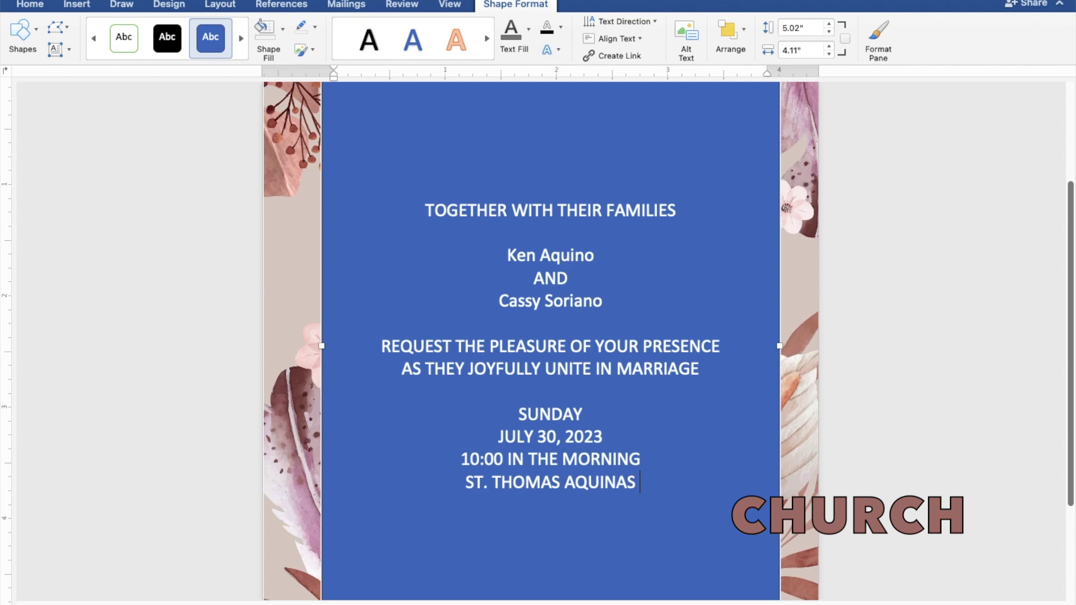
{"action": "type", "text": " PAR"}
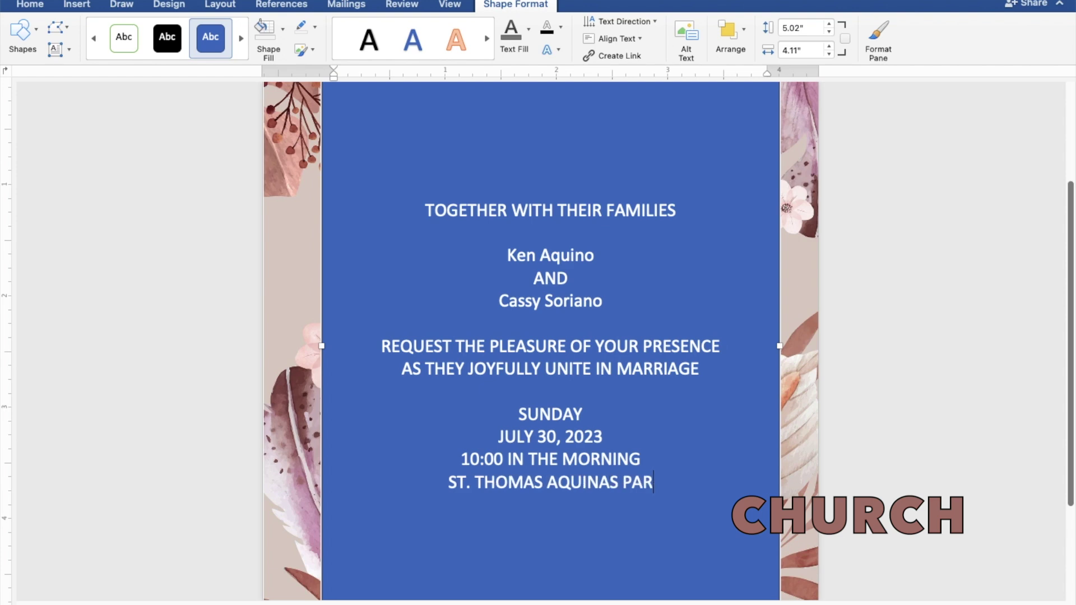
{"action": "type", "text": "ISH"}
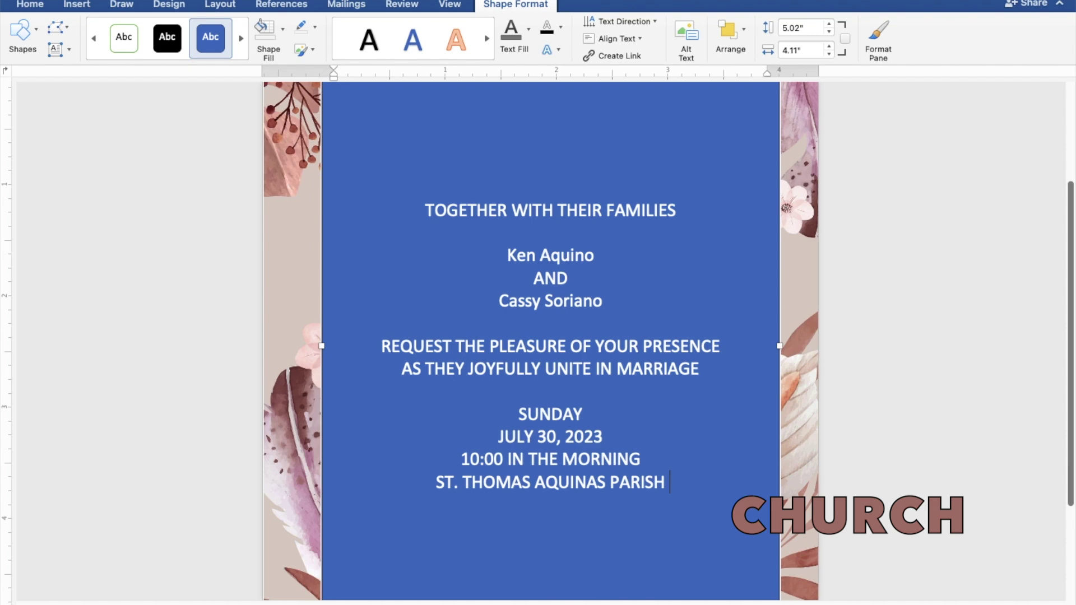
{"action": "type", "text": " CHU"}
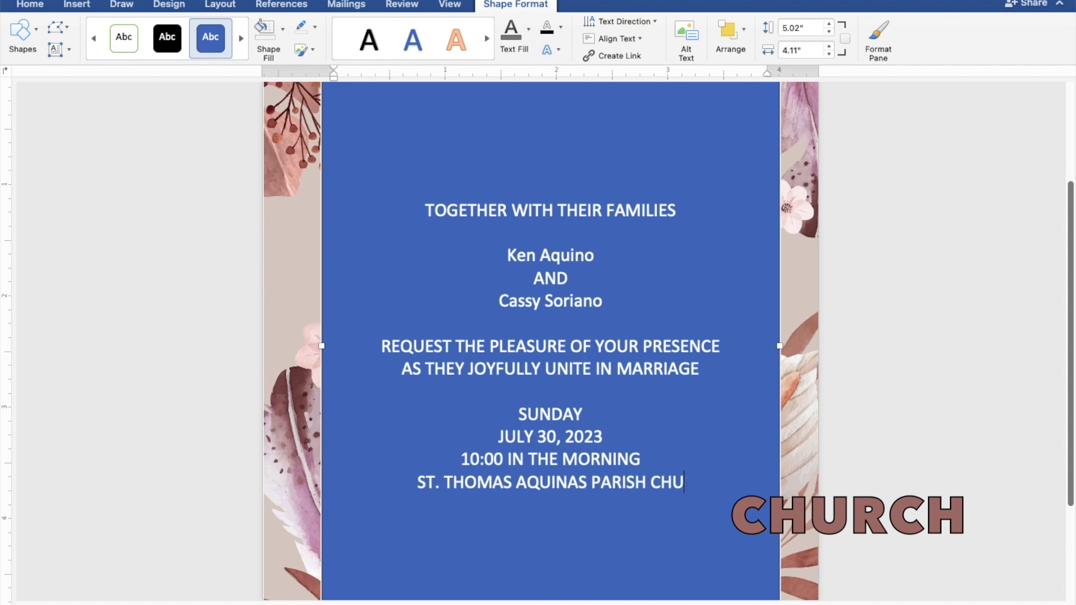
{"action": "type", "text": "RCH"}
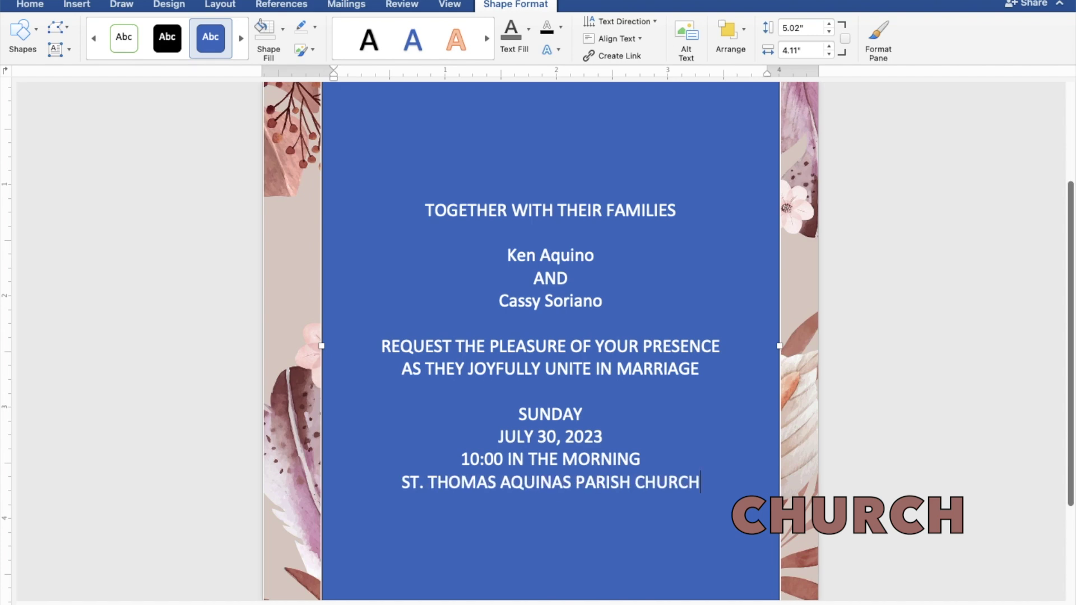
{"action": "key", "text": "Return"}
{"action": "type", "text": "MA"}
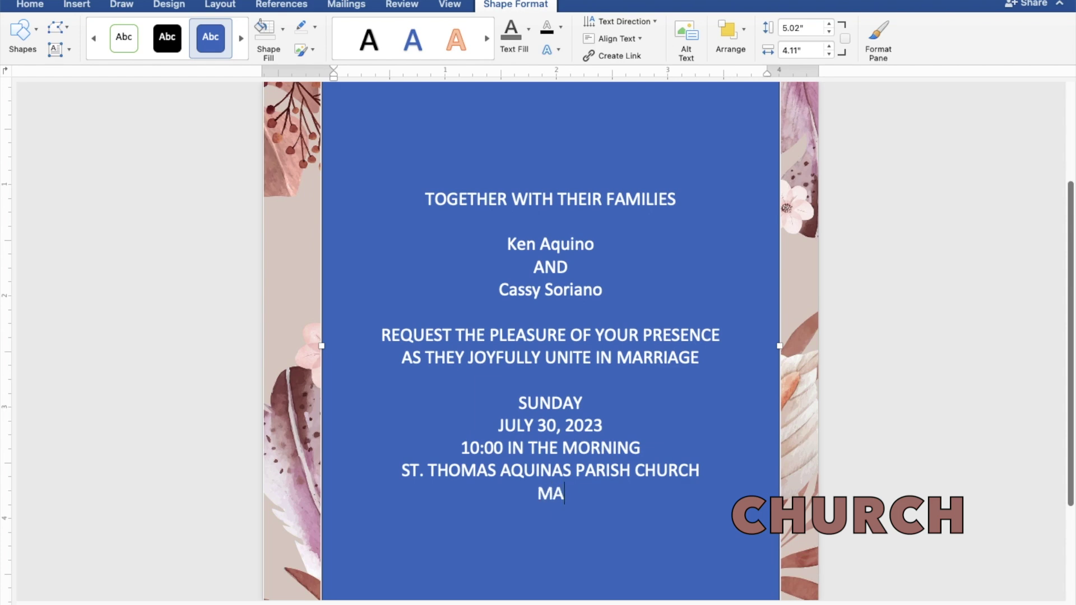
{"action": "type", "text": "NGAL"}
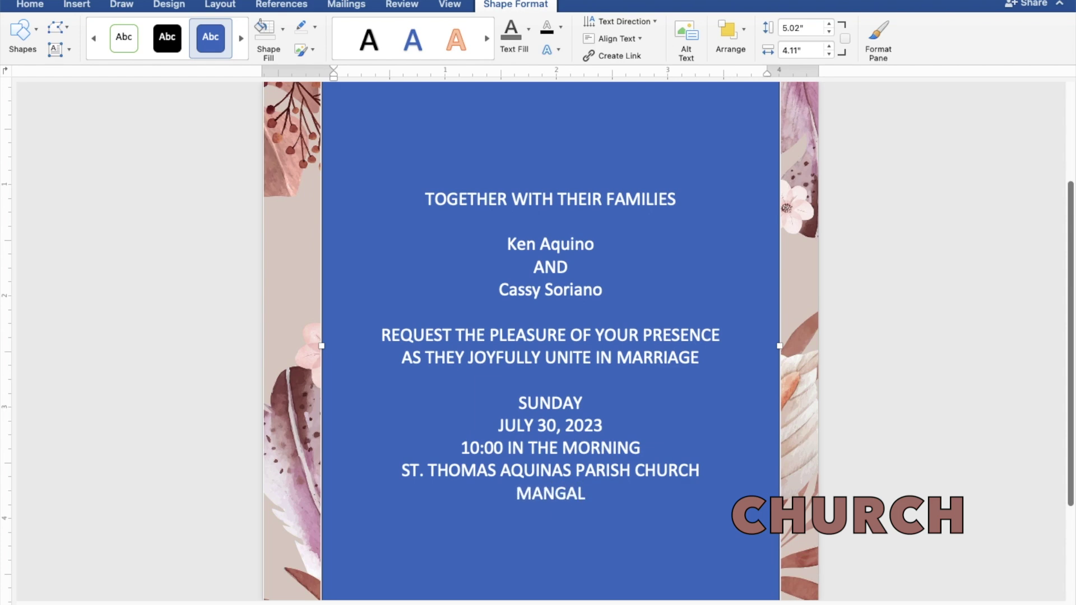
{"action": "type", "text": "DAN"}
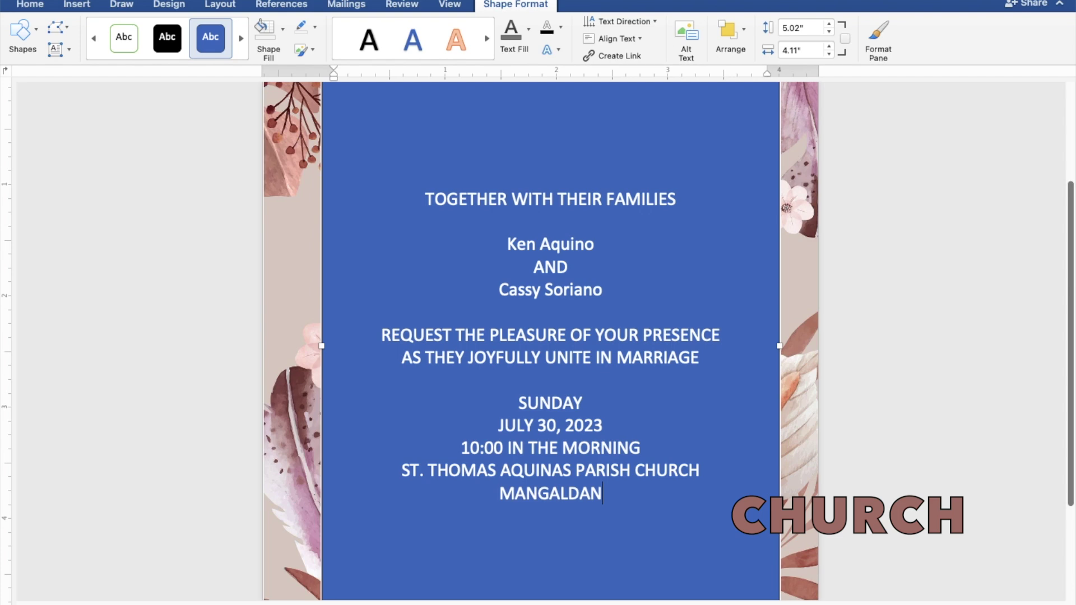
{"action": "type", "text": ", P"}
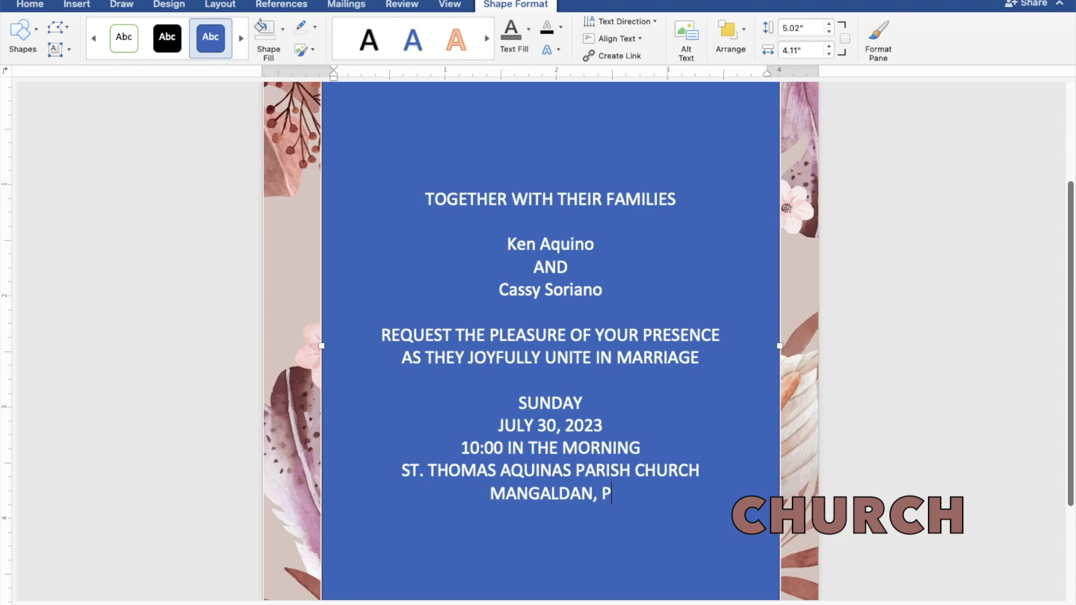
{"action": "type", "text": "ANGA"}
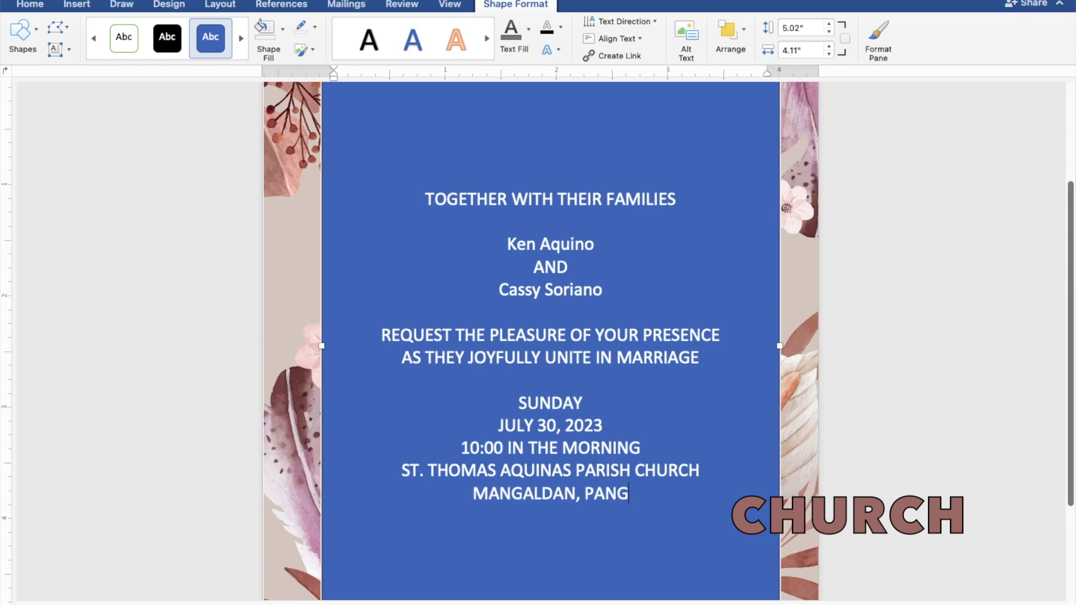
{"action": "type", "text": "SINAN"}
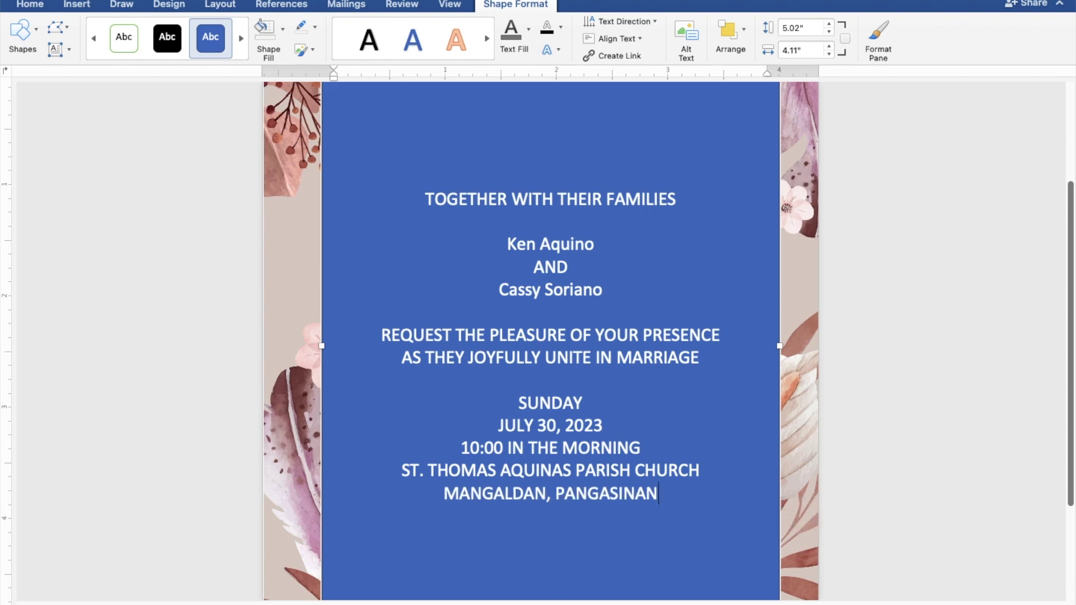
{"action": "key", "text": "Return"}
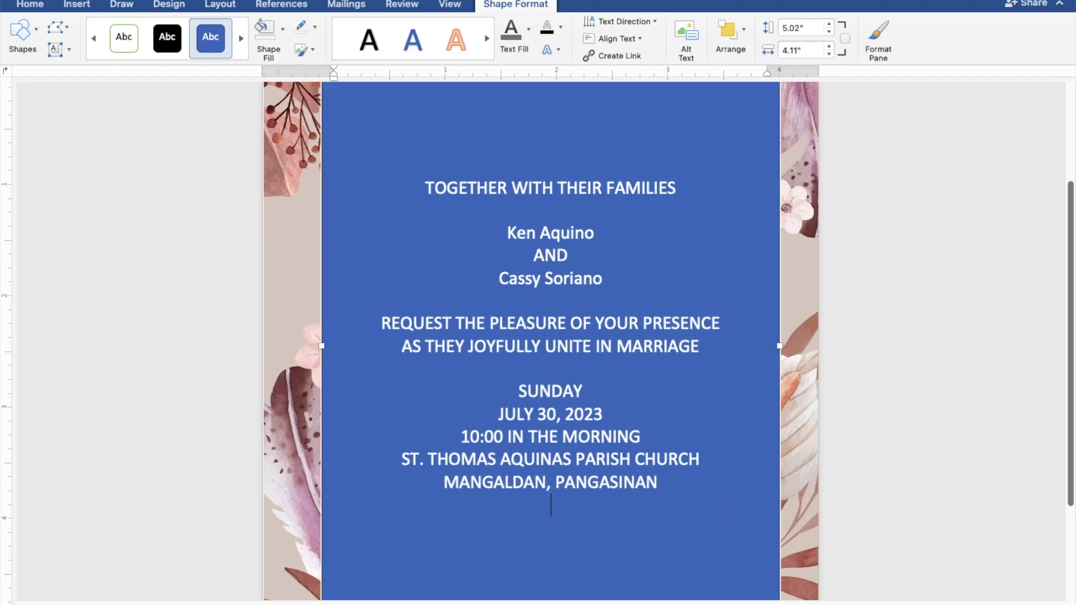
{"action": "key", "text": "Return"}
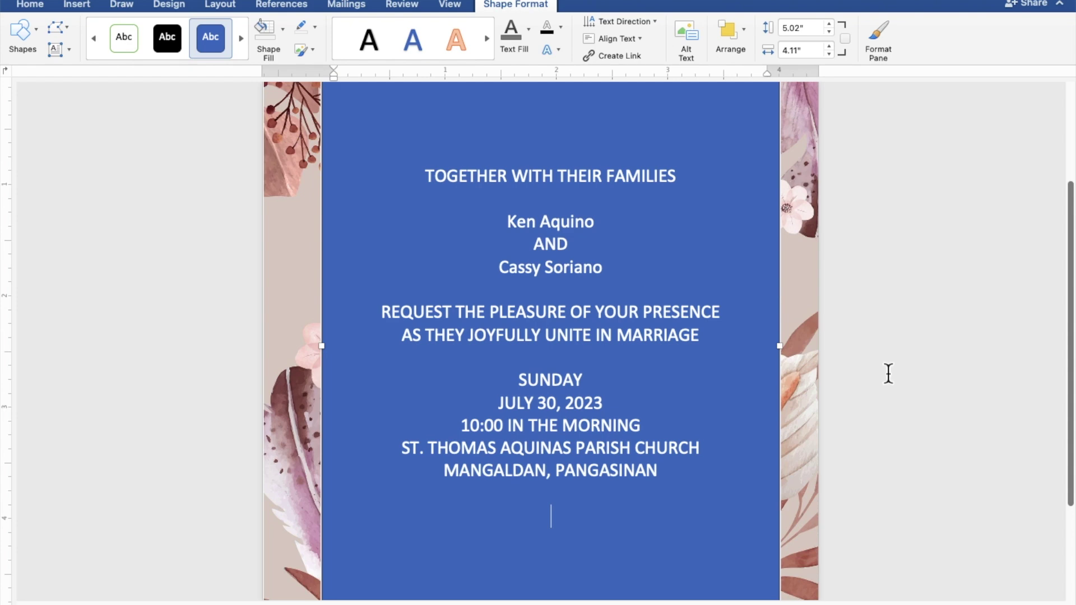
{"action": "type", "text": "Recepti"}
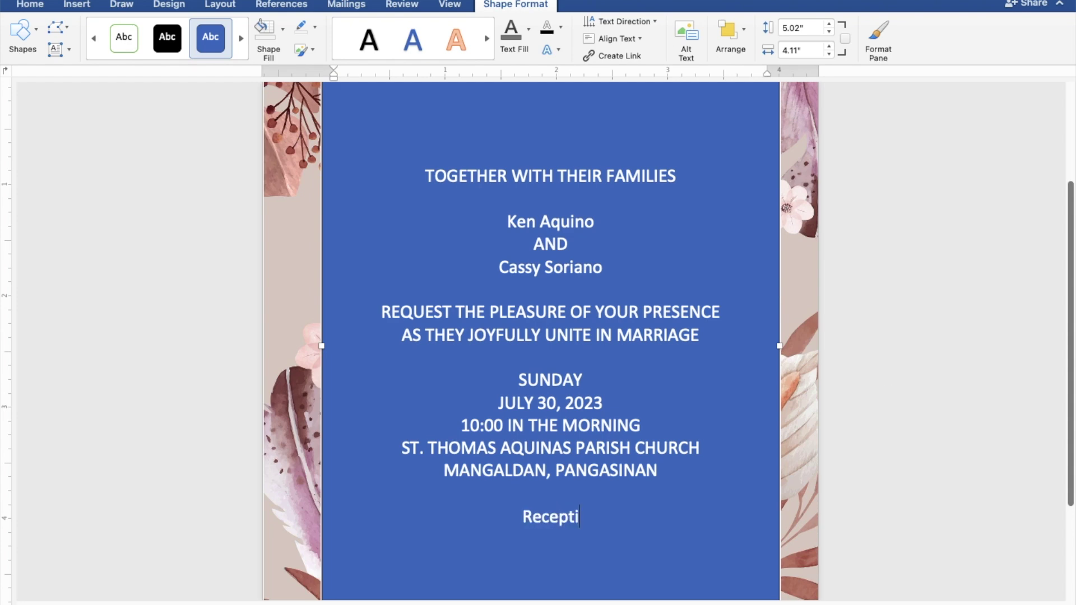
{"action": "type", "text": "on to f"}
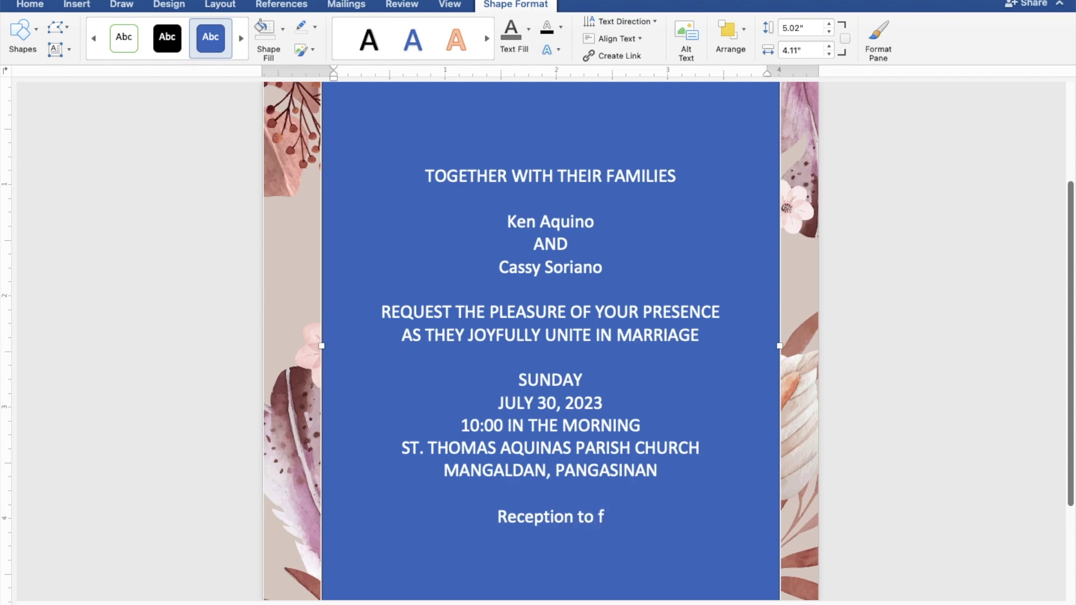
{"action": "type", "text": "ollow"}
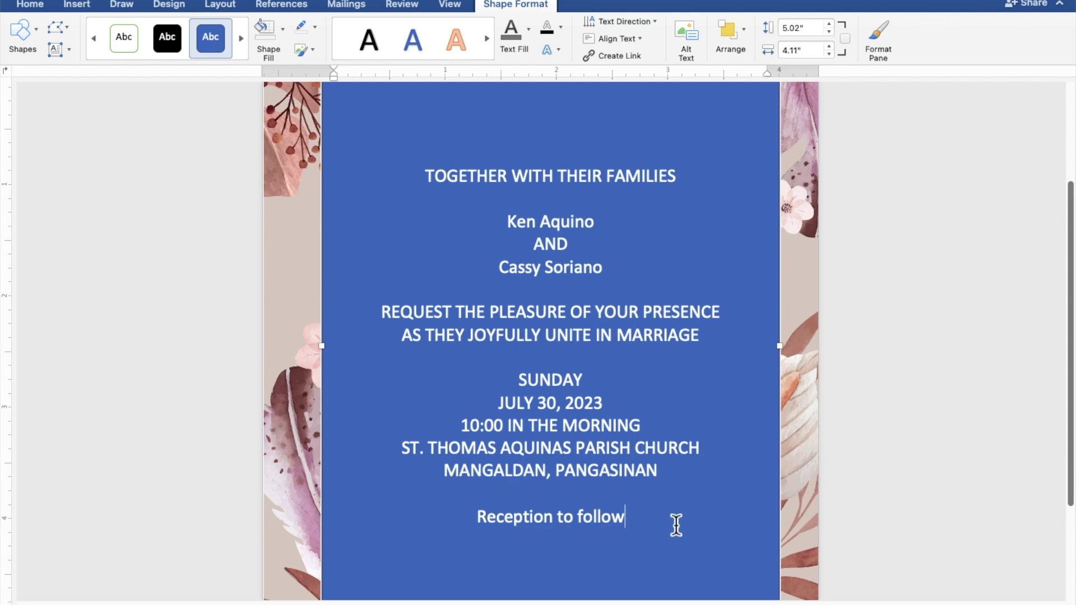
Give the text box no fill and no outline, and colour the invitation text dark grey
{"action": "left_click_drag", "start_coordinate": [636, 524], "coordinate": [429, 185]}
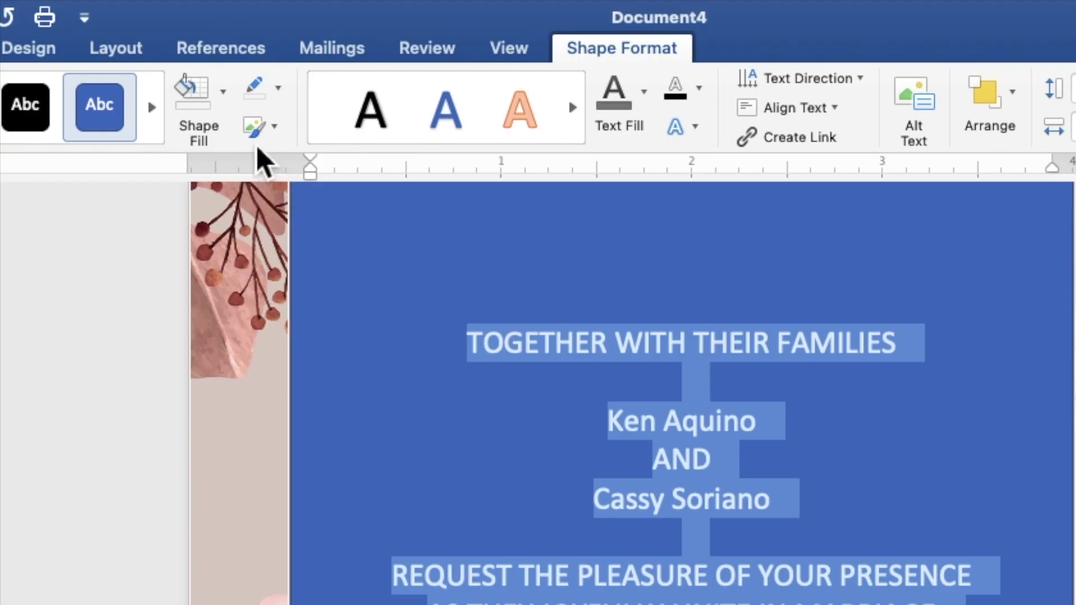
{"action": "left_click", "coordinate": [223, 96]}
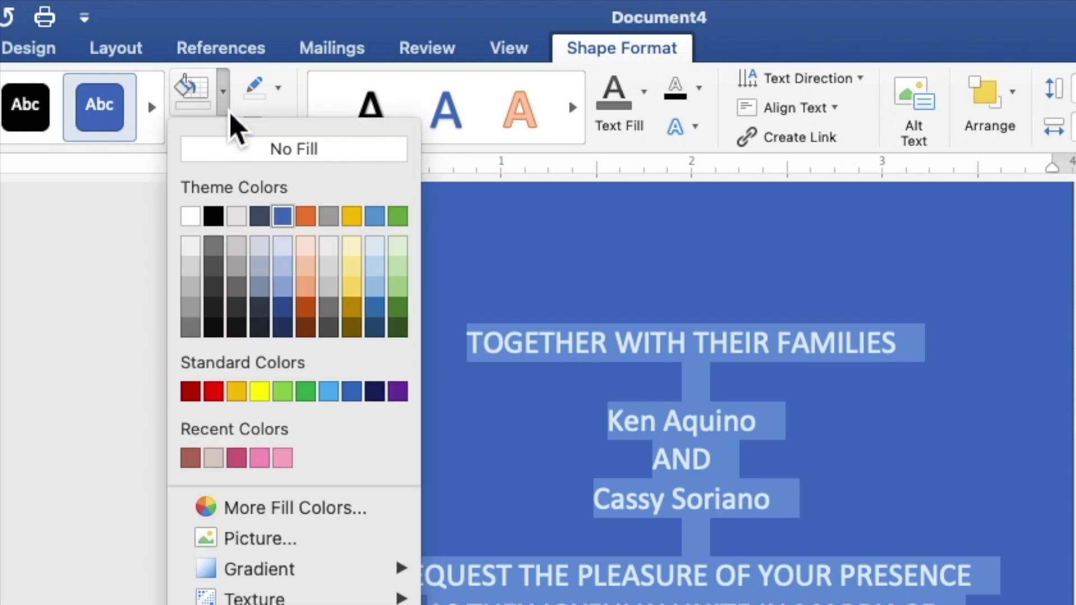
{"action": "left_click", "coordinate": [239, 157]}
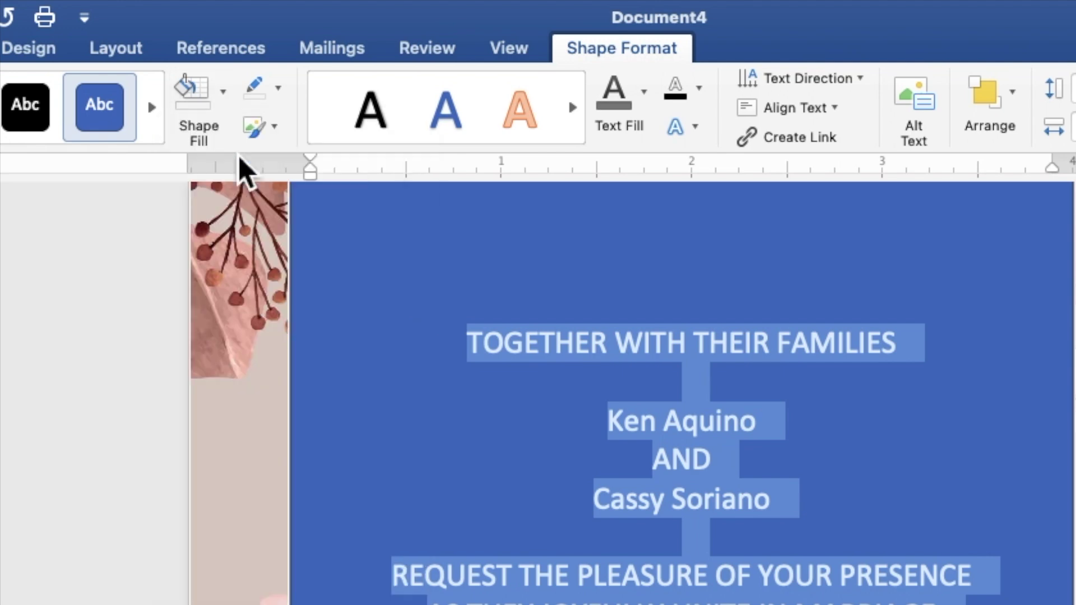
{"action": "left_click", "coordinate": [279, 93]}
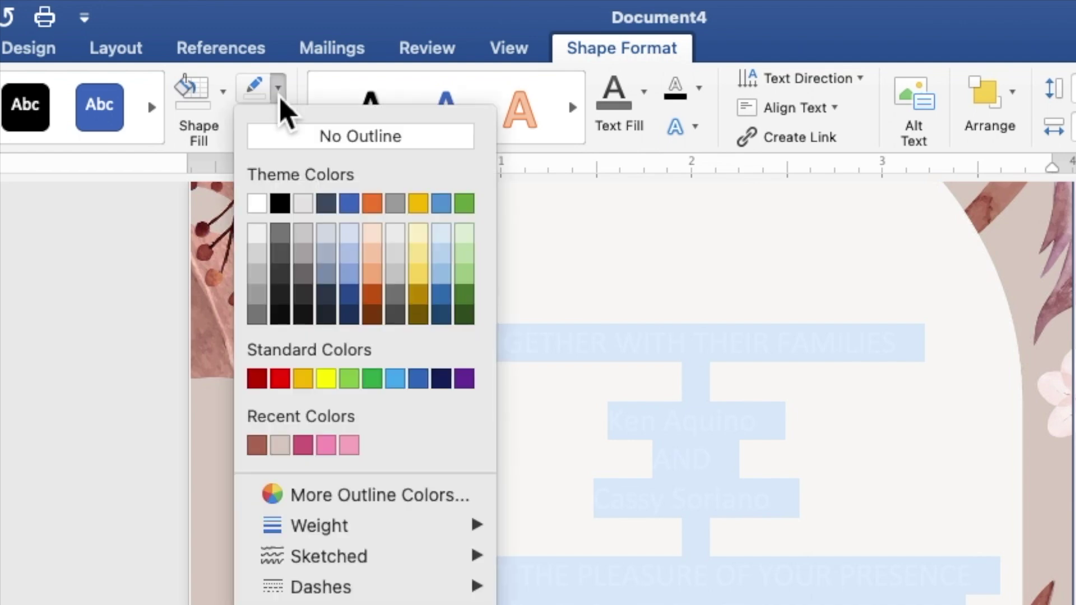
{"action": "left_click", "coordinate": [305, 137]}
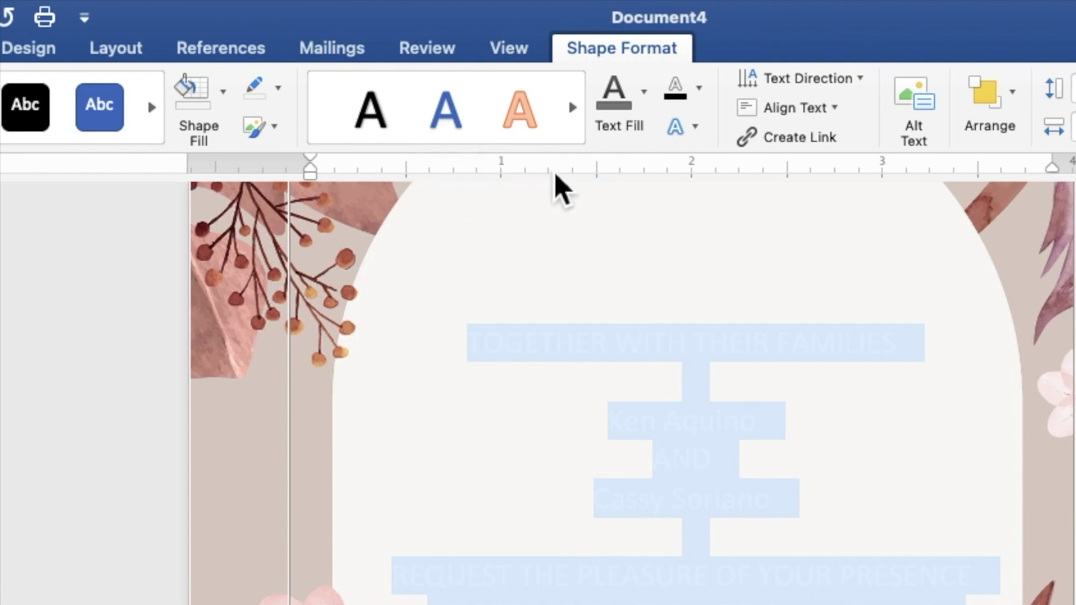
{"action": "left_click", "coordinate": [645, 106]}
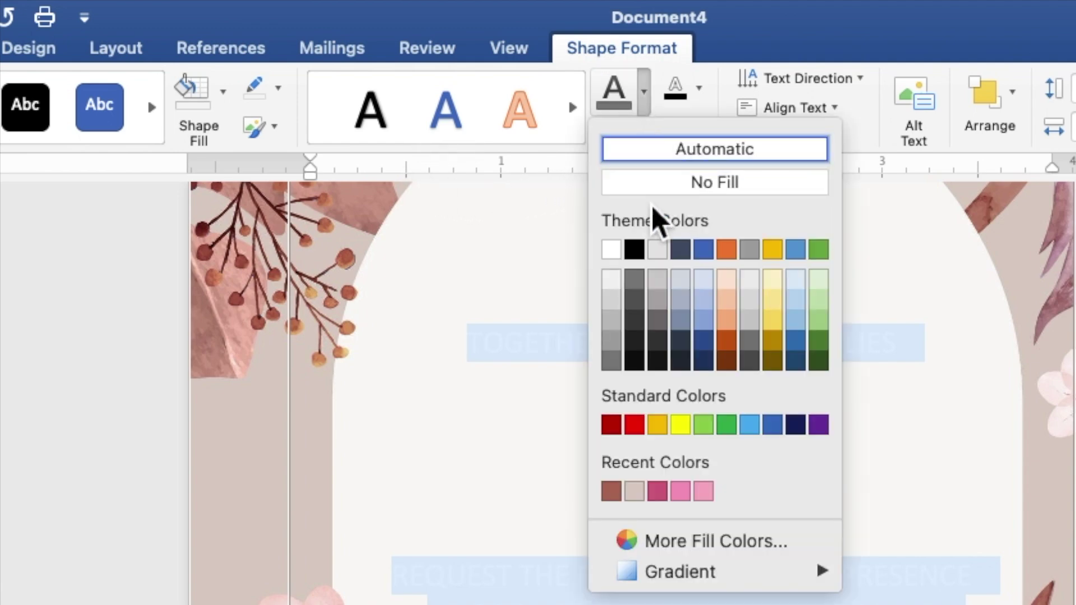
{"action": "left_click", "coordinate": [637, 281]}
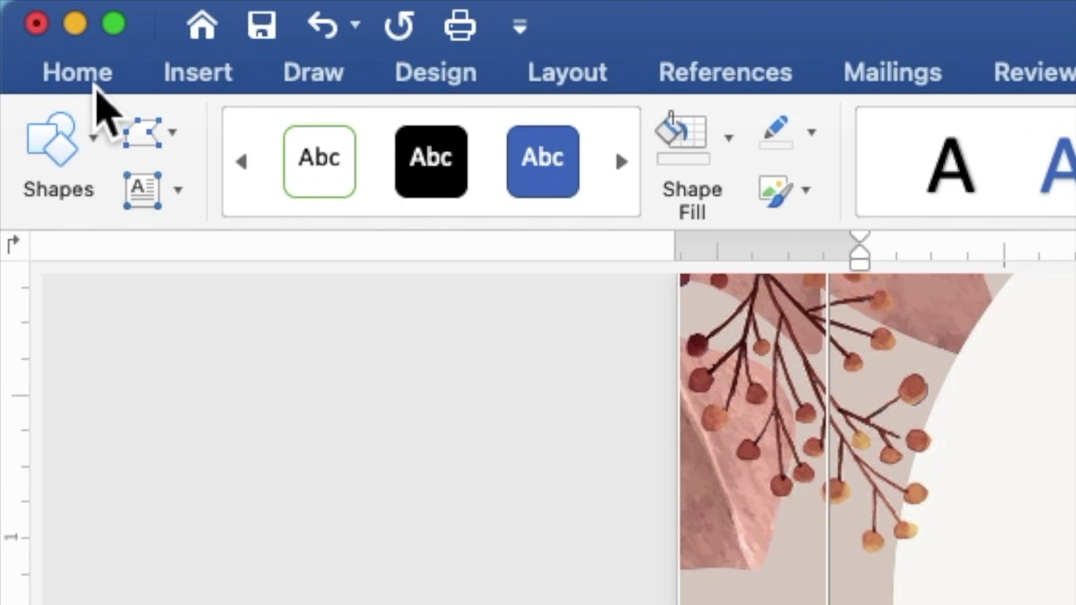
Set the invitation text to Times New Roman at size 9
{"action": "left_click", "coordinate": [95, 83]}
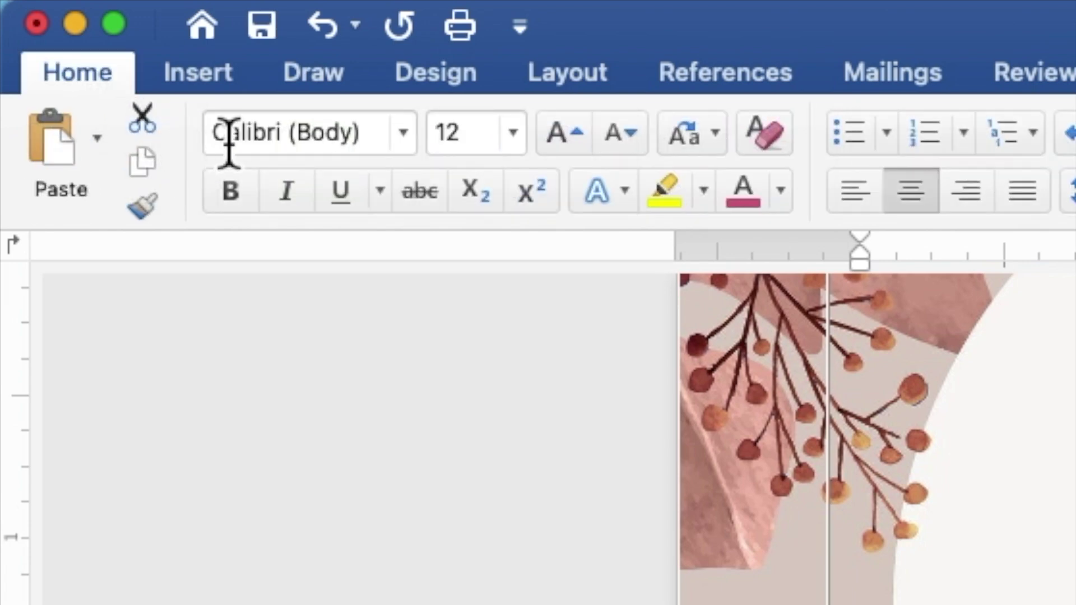
{"action": "left_click", "coordinate": [404, 134]}
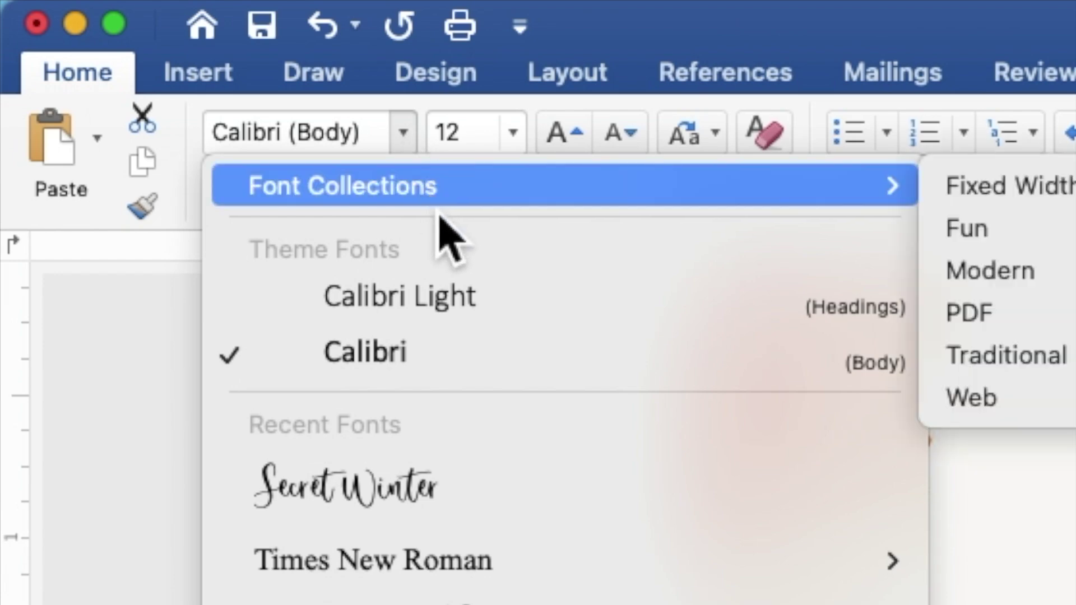
{"action": "mouse_move", "coordinate": [550, 571]}
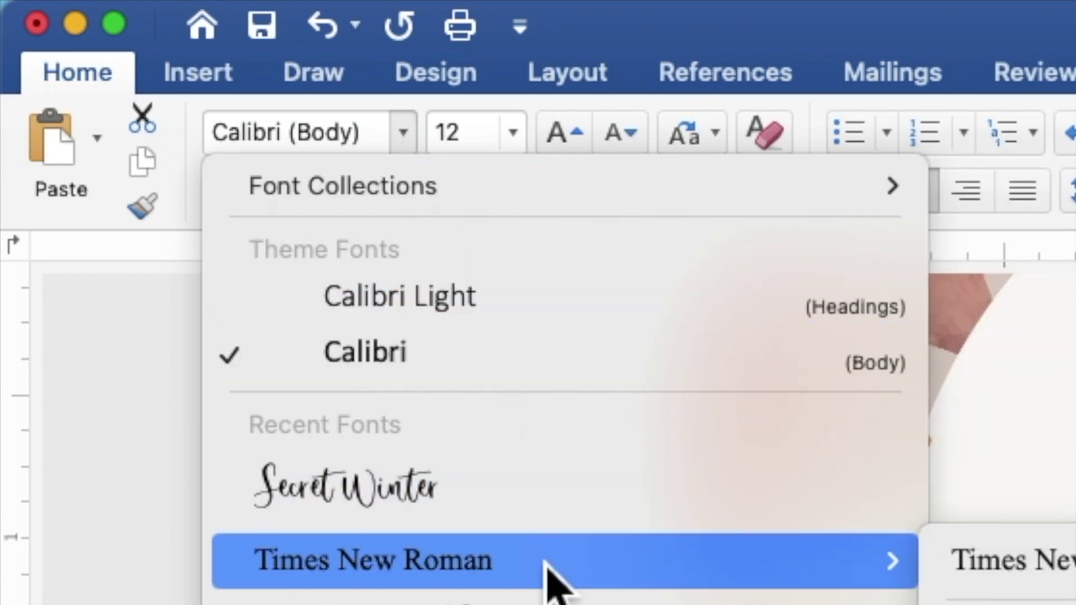
{"action": "left_click", "coordinate": [547, 565]}
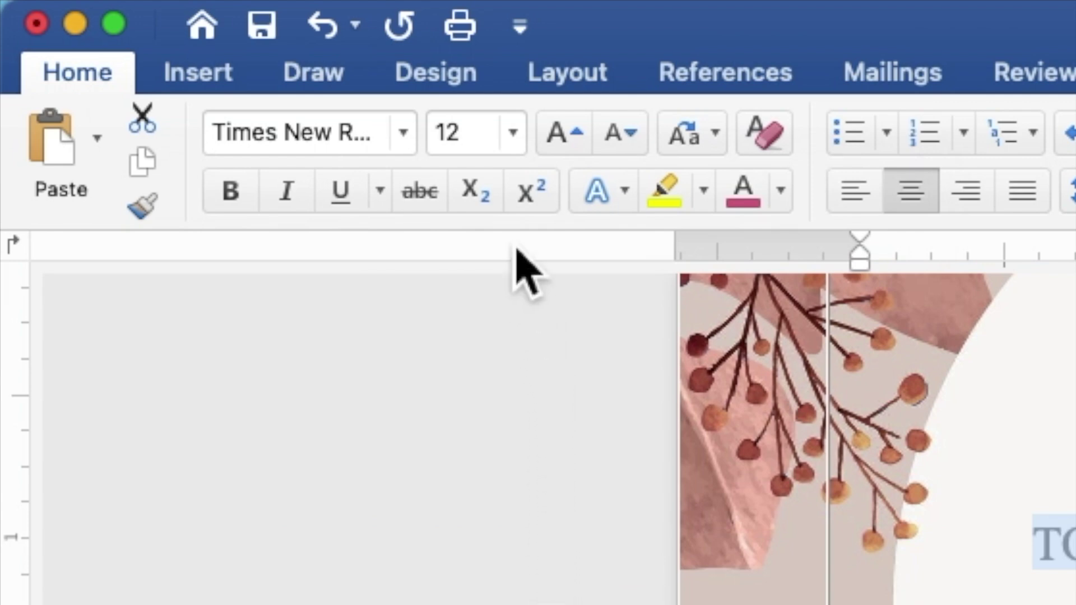
{"action": "left_click", "coordinate": [462, 147]}
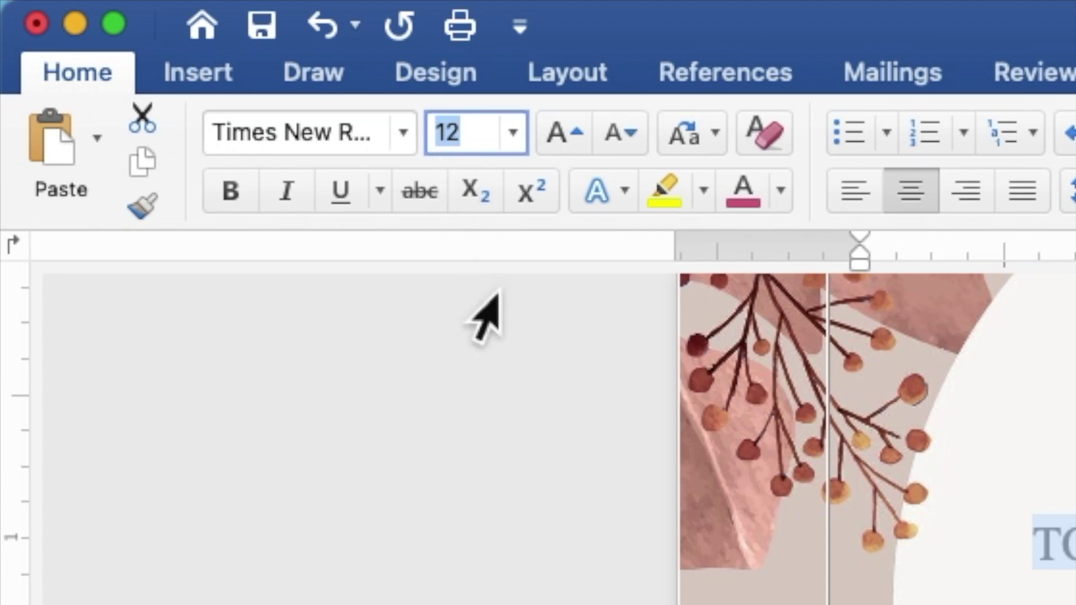
{"action": "type", "text": "9"}
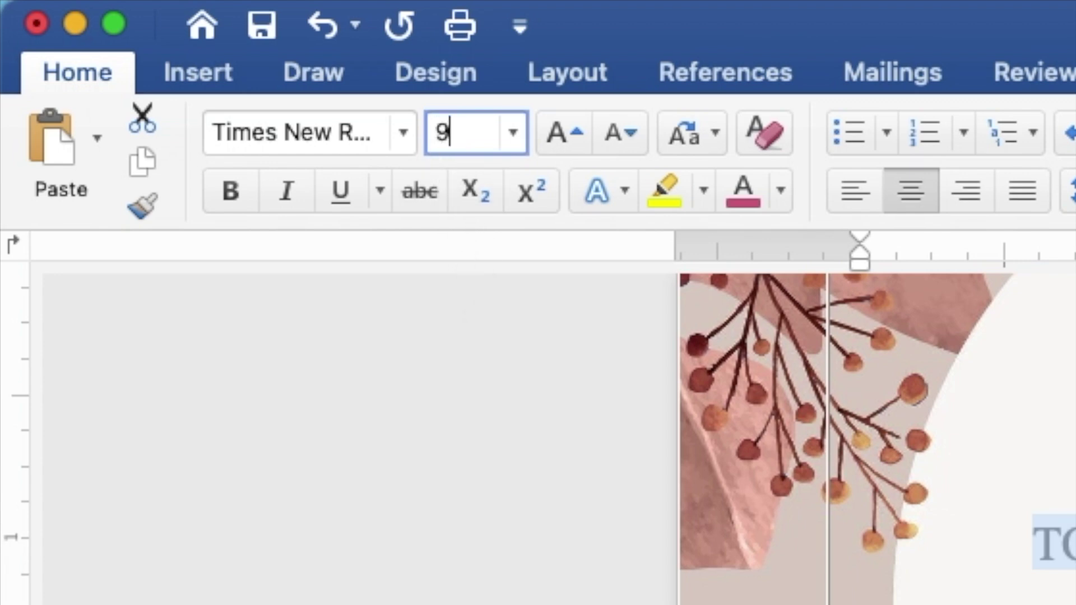
{"action": "key", "text": "Return"}
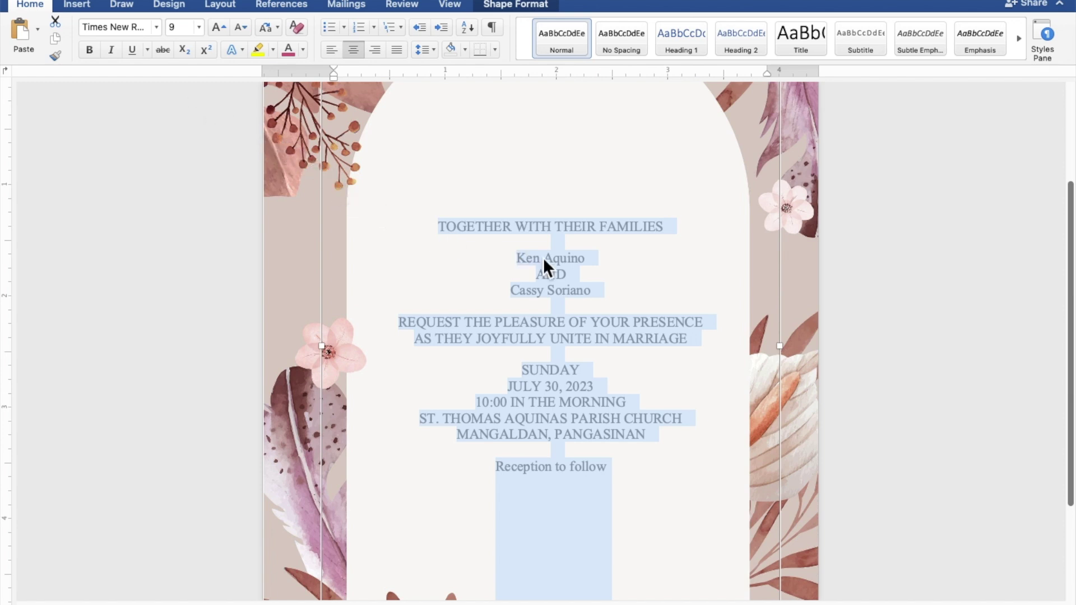
{"action": "left_click", "coordinate": [567, 261]}
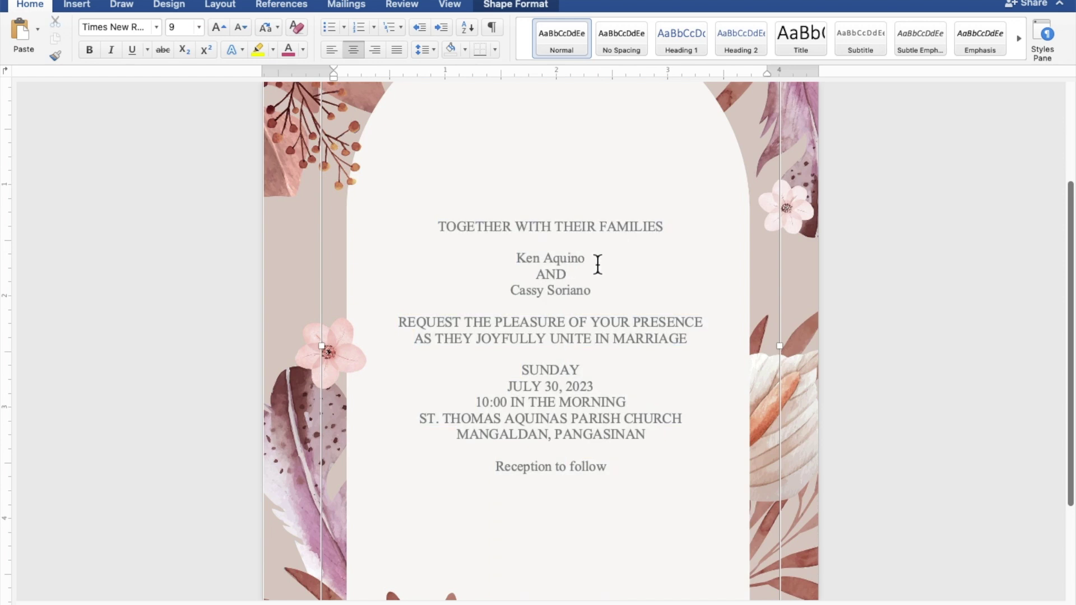
Apply the Secret Winter font to both name lines and the Reception to follow line
{"action": "left_click_drag", "start_coordinate": [587, 261], "coordinate": [529, 263]}
{"action": "left_click_drag", "start_coordinate": [594, 296], "coordinate": [528, 297]}
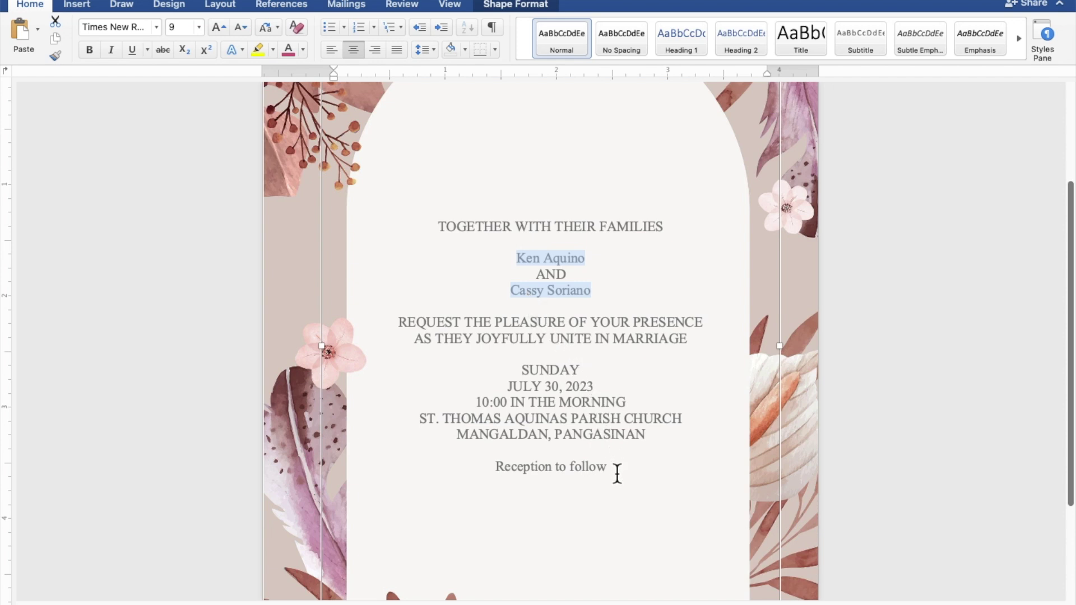
{"action": "left_click_drag", "start_coordinate": [611, 469], "coordinate": [532, 470]}
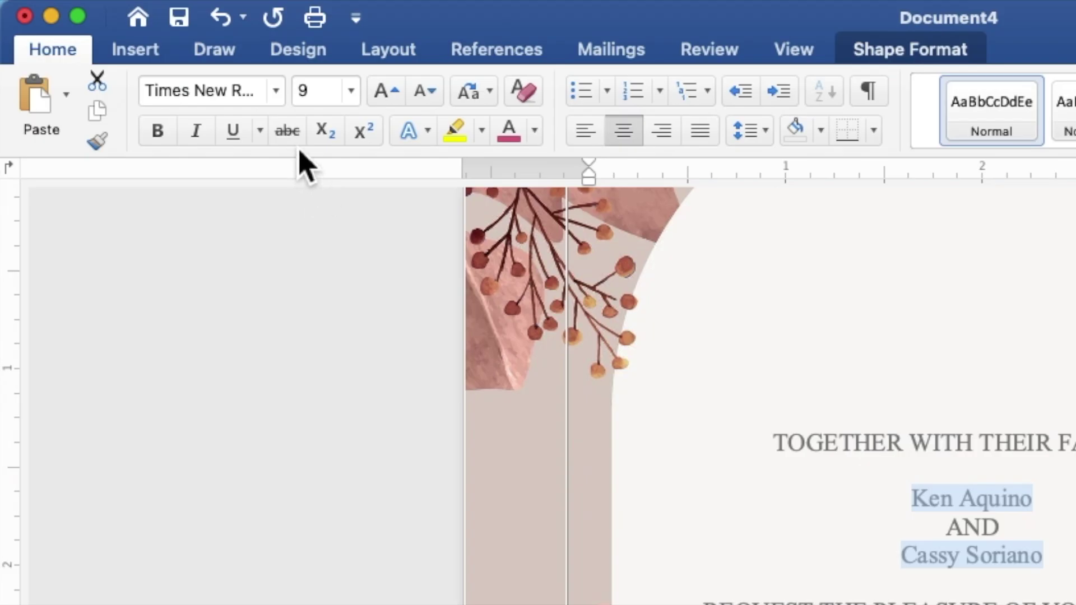
{"action": "left_click", "coordinate": [277, 93]}
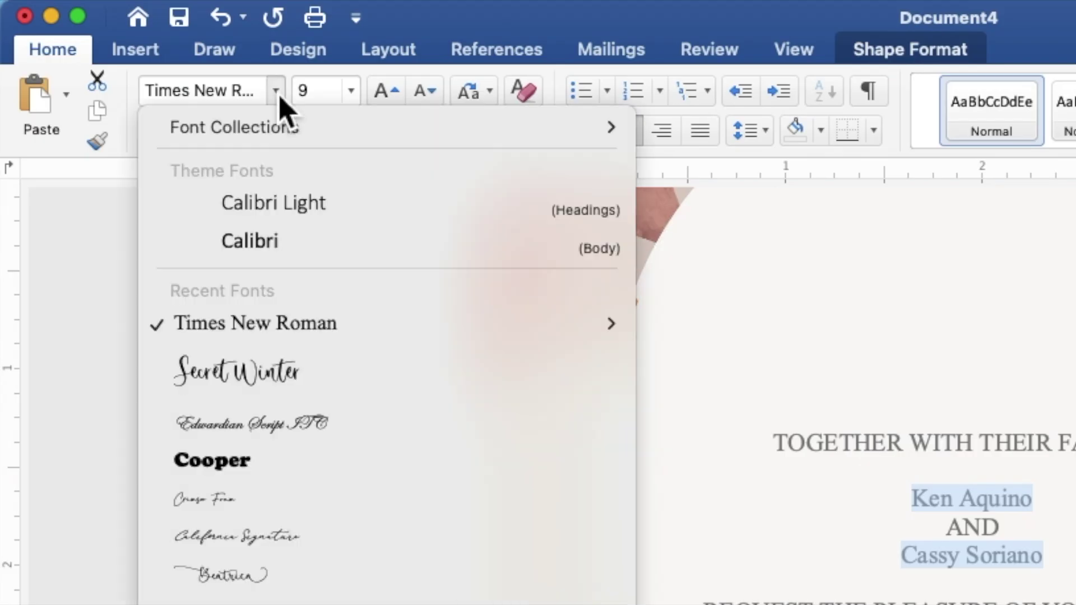
{"action": "mouse_move", "coordinate": [320, 336]}
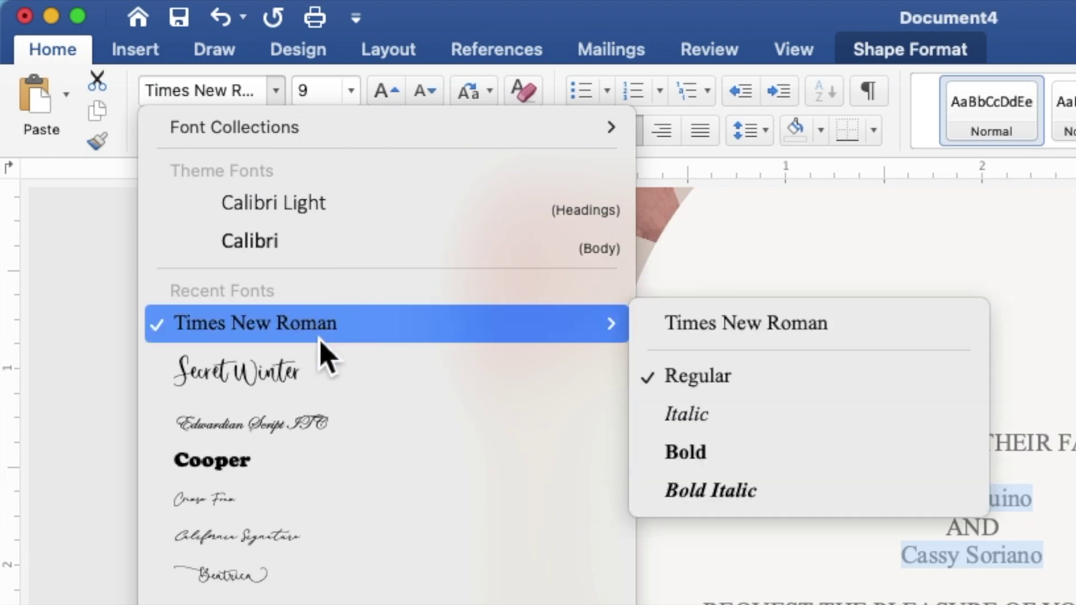
{"action": "left_click", "coordinate": [334, 392]}
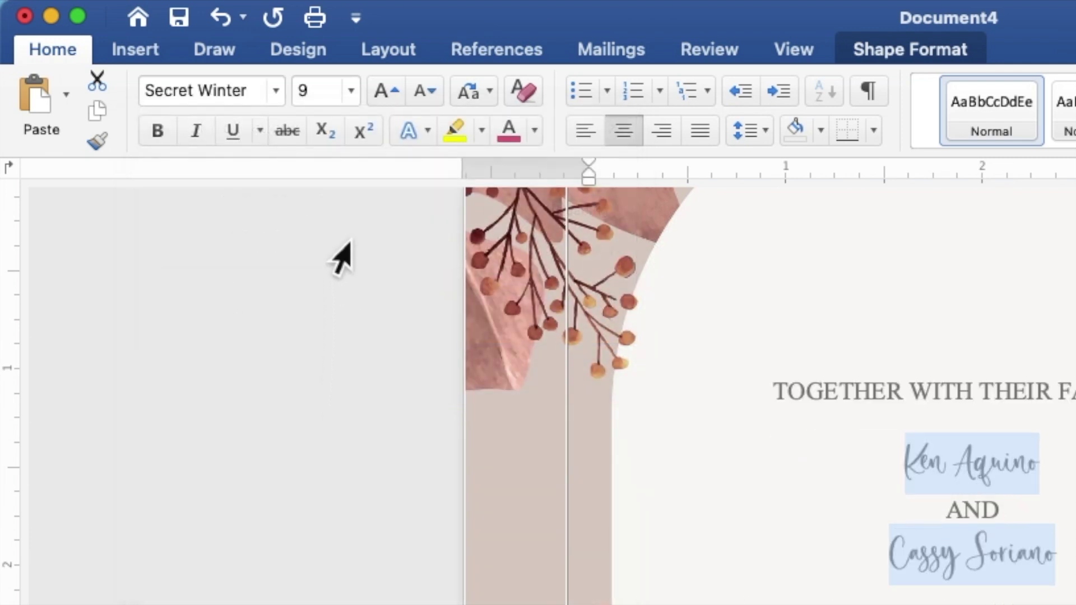
Set those script lines to size 15 and colour them dusty rose
{"action": "left_click", "coordinate": [331, 109]}
{"action": "double_click", "coordinate": [303, 105]}
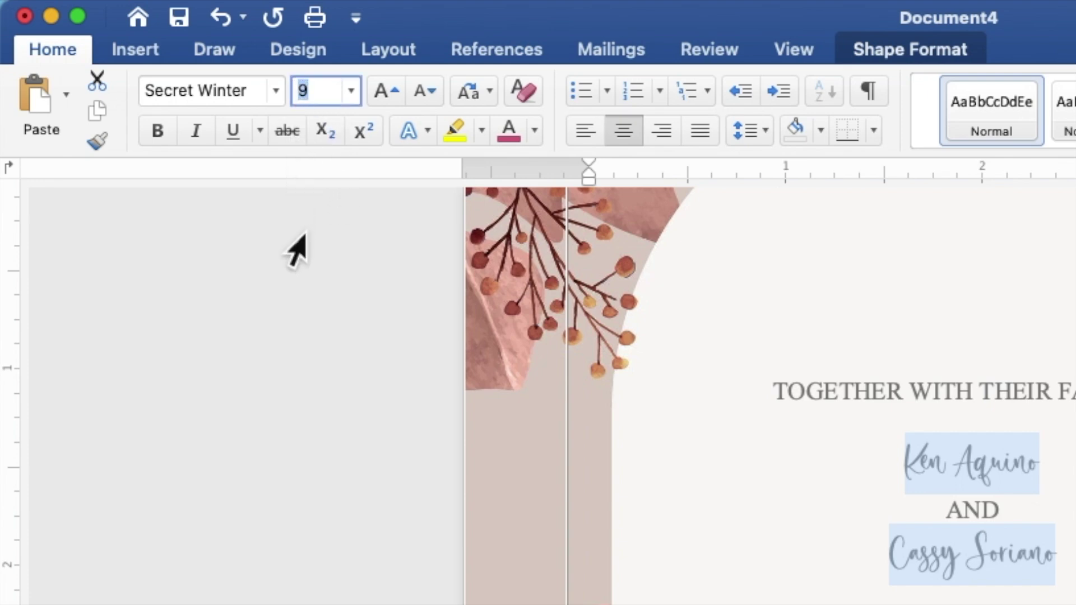
{"action": "type", "text": "15"}
{"action": "key", "text": "Return"}
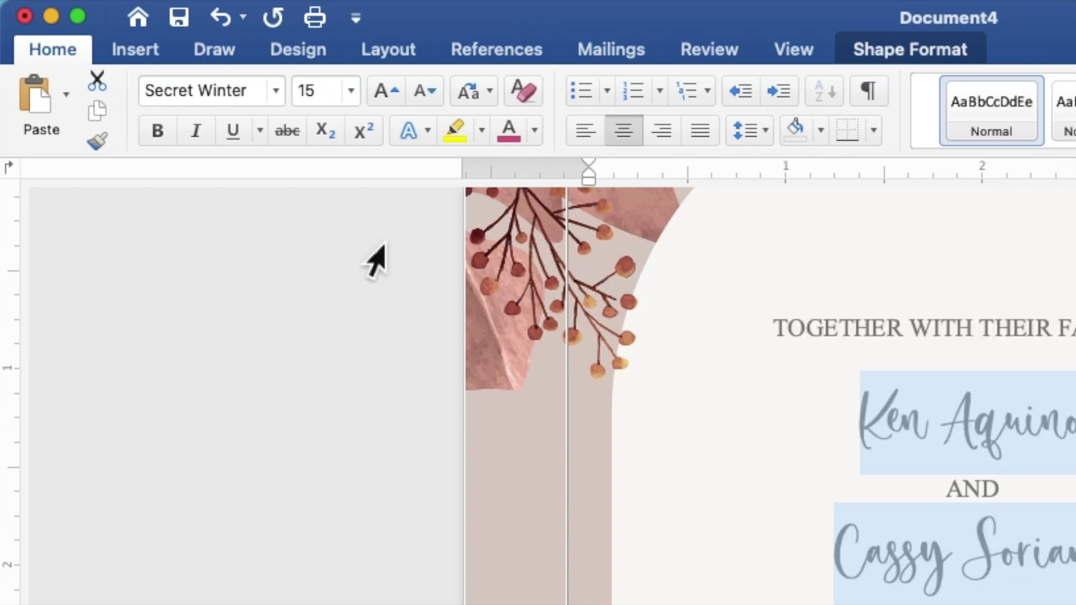
{"action": "left_click", "coordinate": [537, 136]}
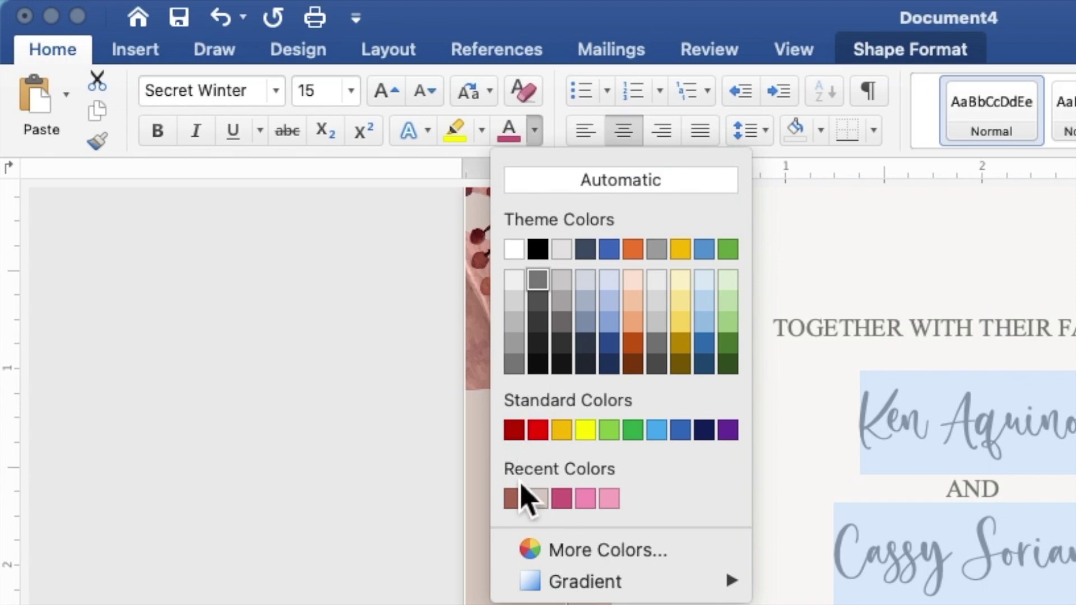
{"action": "left_click", "coordinate": [514, 501]}
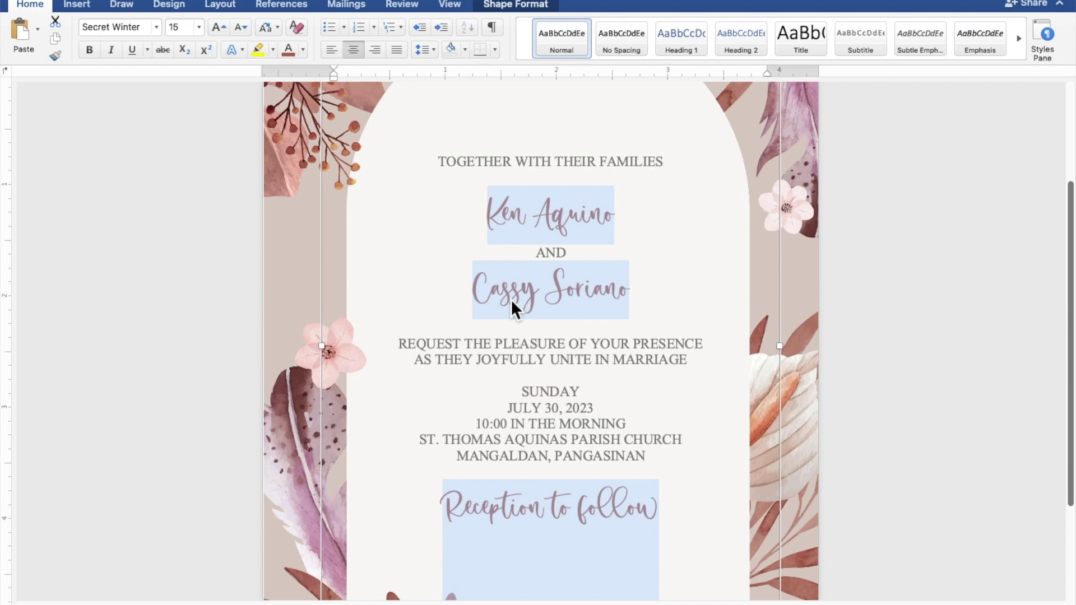
{"action": "left_click", "coordinate": [647, 306]}
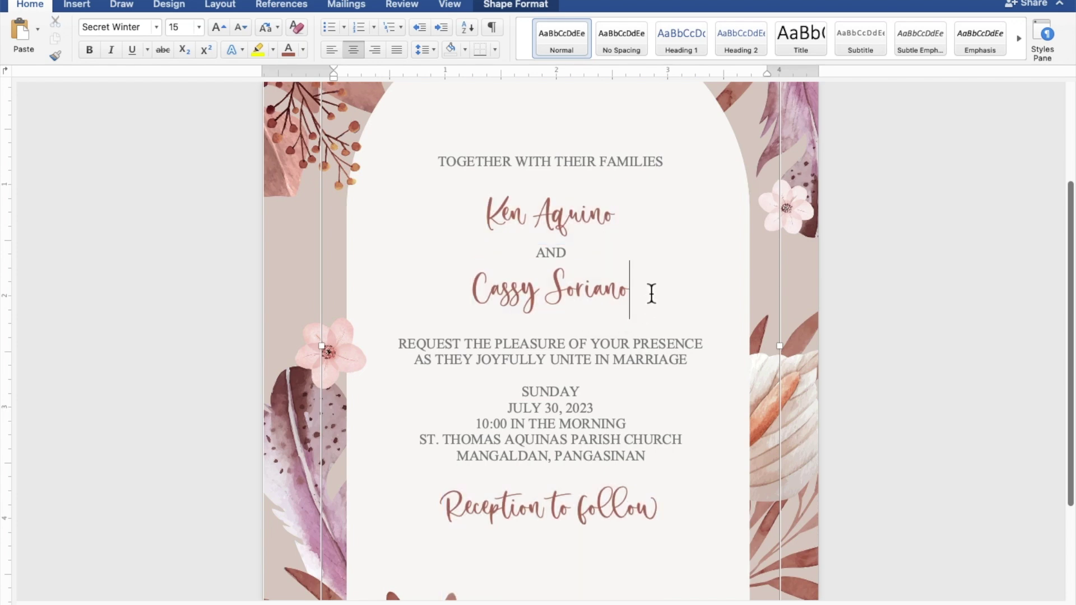
Select both name lines of the couple and set their font size to 25
{"action": "left_click_drag", "start_coordinate": [644, 295], "coordinate": [511, 292]}
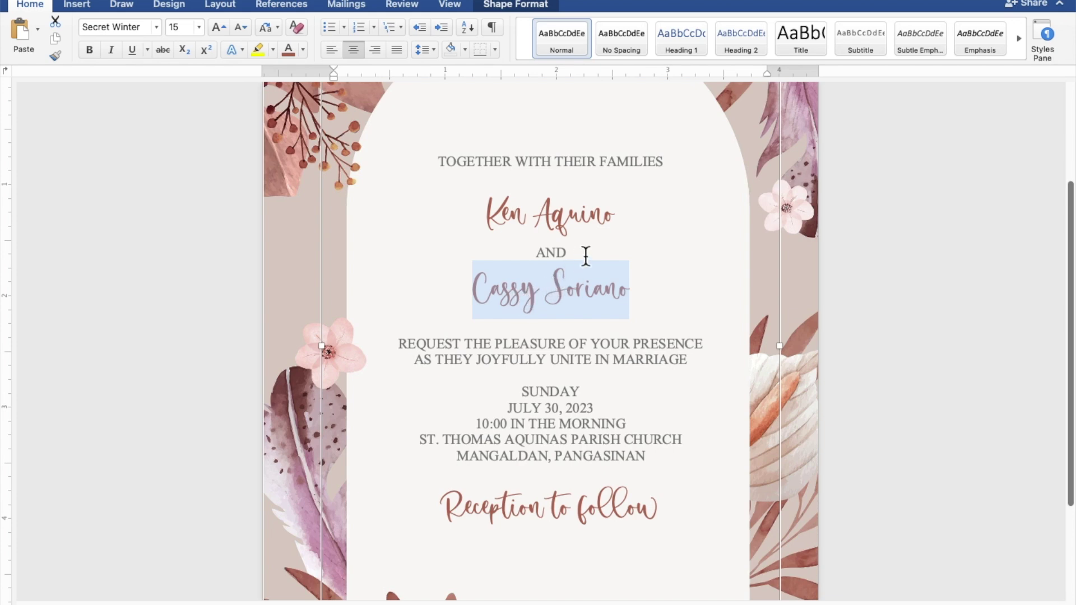
{"action": "left_click_drag", "start_coordinate": [631, 222], "coordinate": [507, 222]}
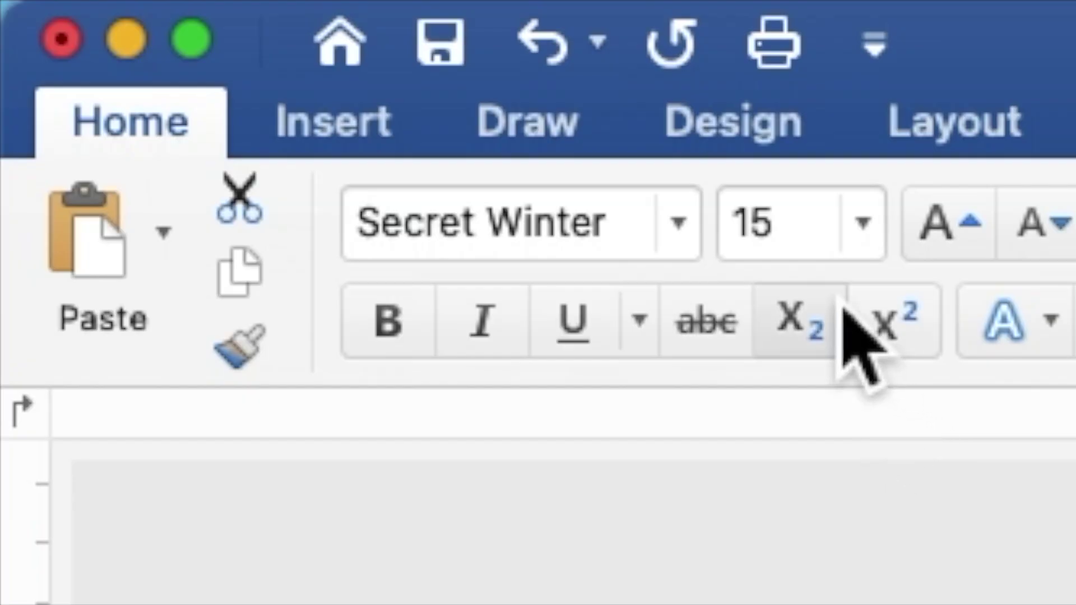
{"action": "left_click_drag", "start_coordinate": [812, 252], "coordinate": [730, 240]}
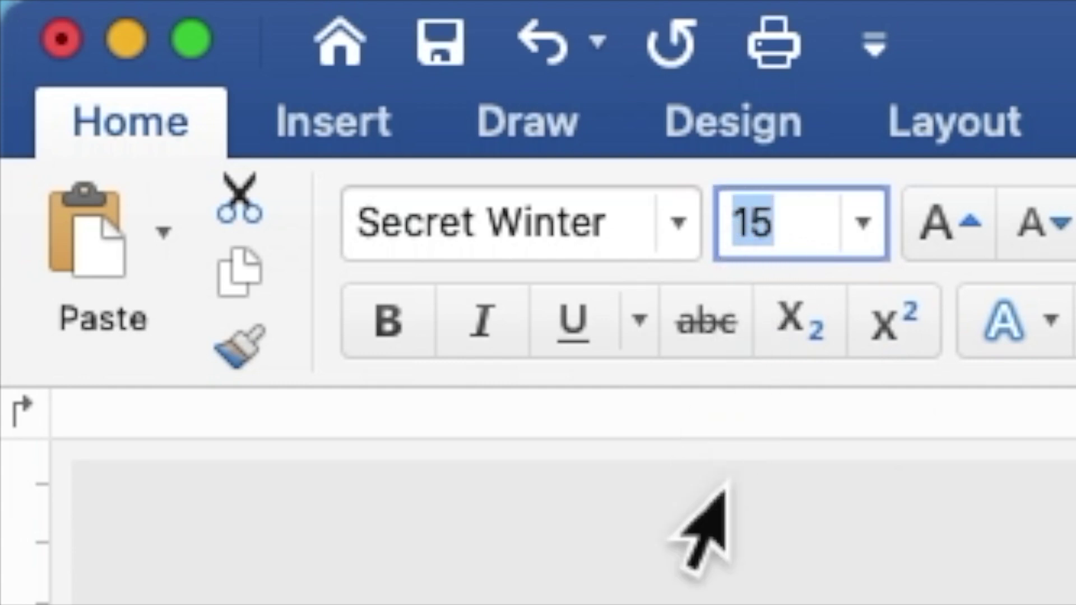
{"action": "type", "text": "25"}
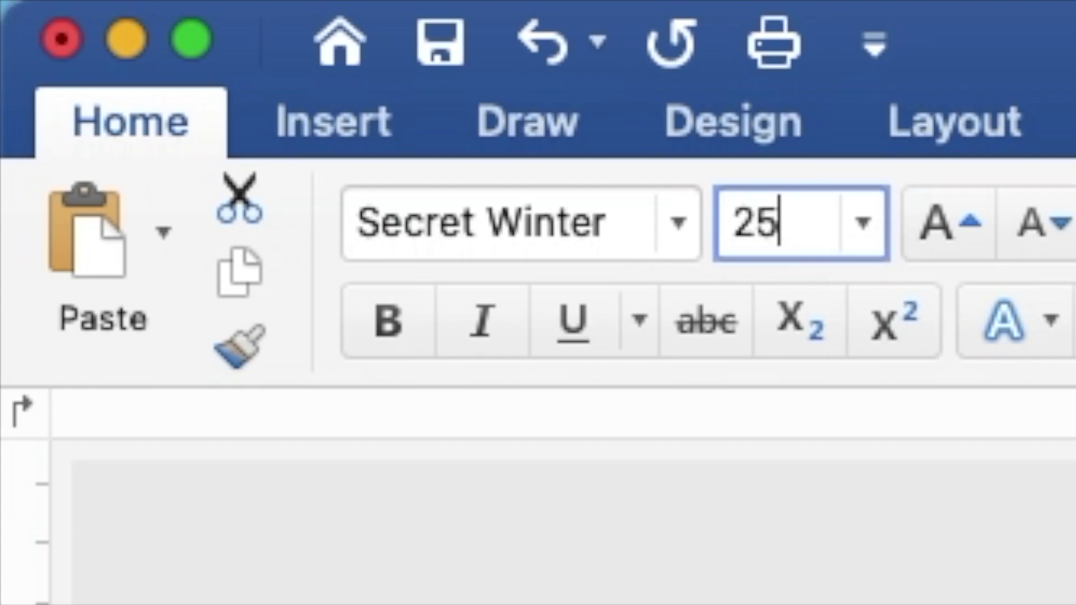
{"action": "key", "text": "Return"}
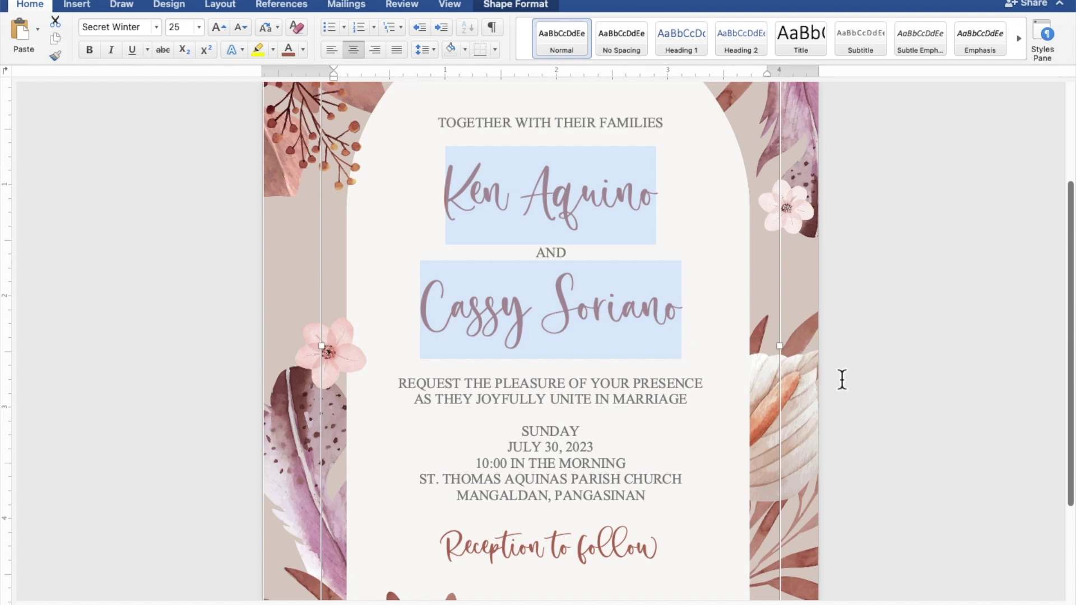
Lengthen the text box downward and add blank lines between the opening, REQUEST THE PLEASURE, SUNDAY and Reception sections
{"action": "scroll", "coordinate": [842, 379], "scroll_direction": "down", "scroll_amount": 5}
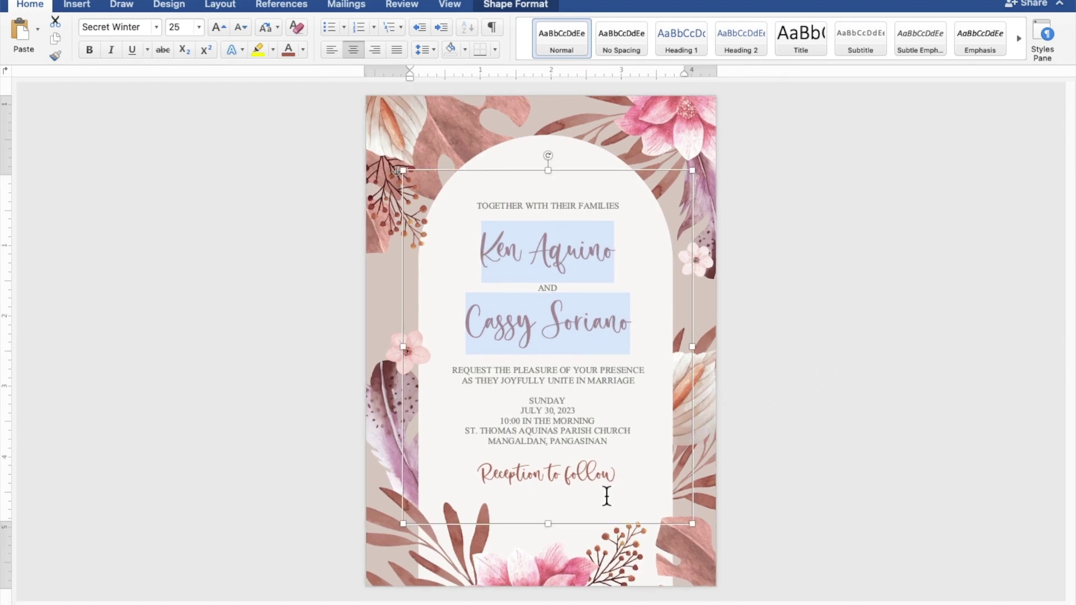
{"action": "left_click_drag", "start_coordinate": [555, 531], "coordinate": [554, 546]}
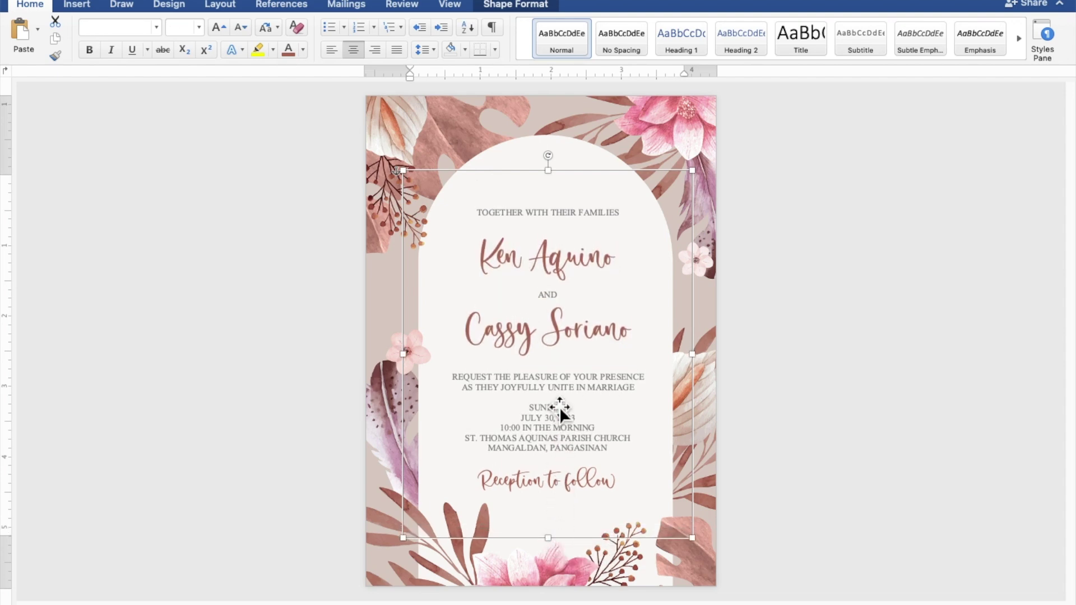
{"action": "left_click", "coordinate": [575, 225]}
{"action": "key", "text": "Return"}
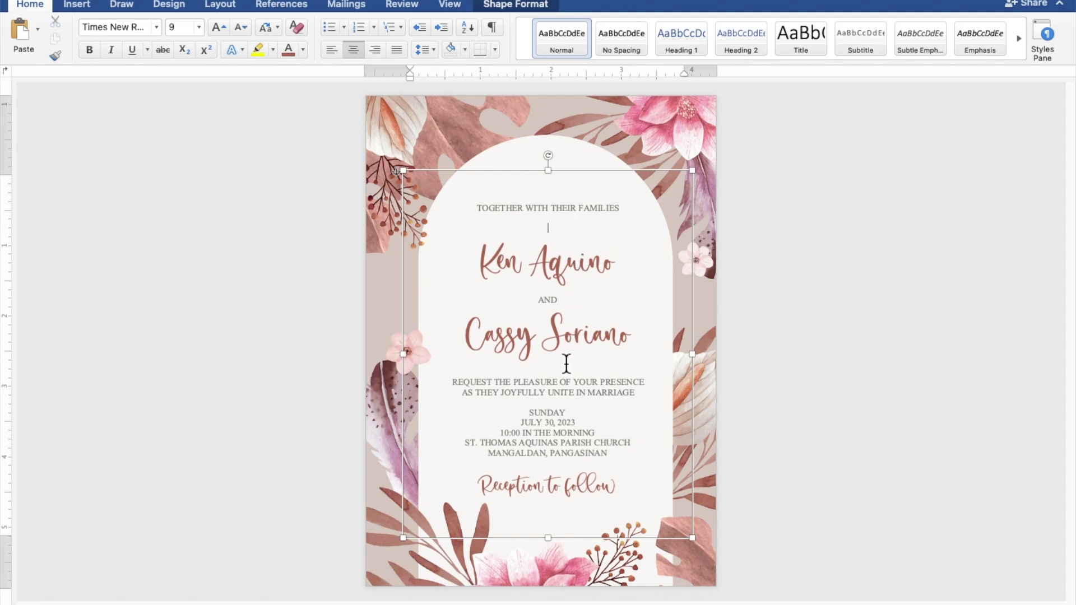
{"action": "left_click", "coordinate": [560, 376]}
{"action": "key", "text": "Return"}
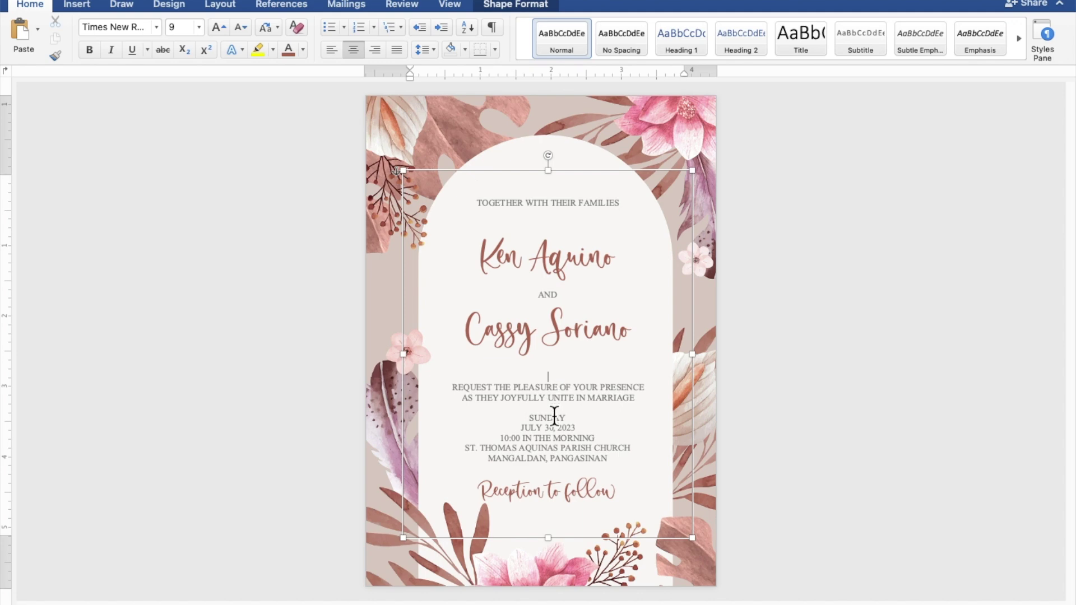
{"action": "key", "text": "Return"}
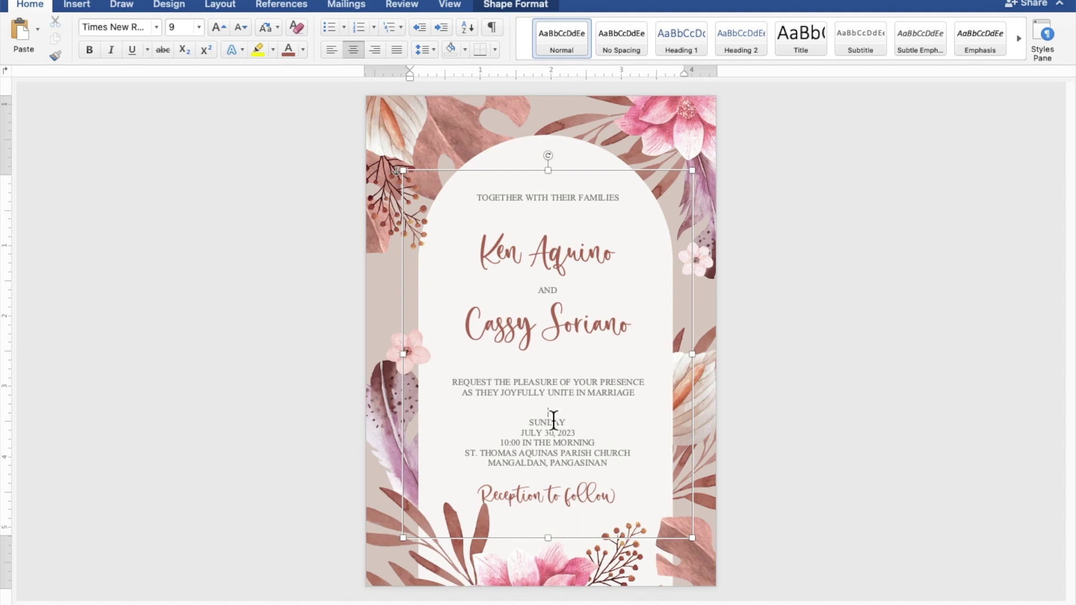
{"action": "left_click", "coordinate": [548, 476]}
{"action": "key", "text": "Return"}
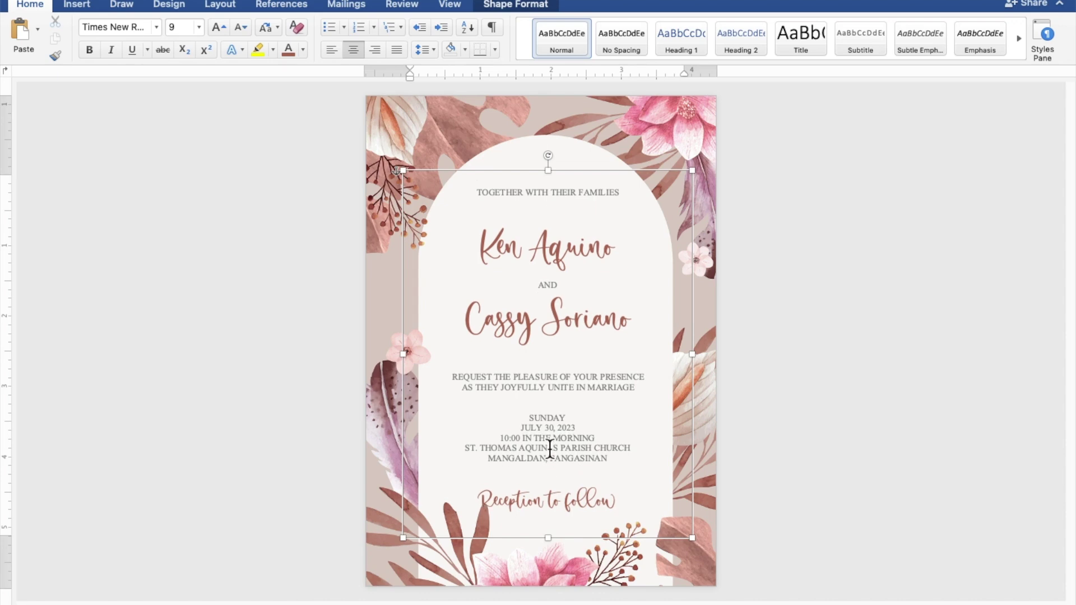
Raise the text box's top edge into the arch and nudge it slightly left
{"action": "left_click", "coordinate": [558, 173]}
{"action": "left_click_drag", "start_coordinate": [558, 172], "coordinate": [553, 147]}
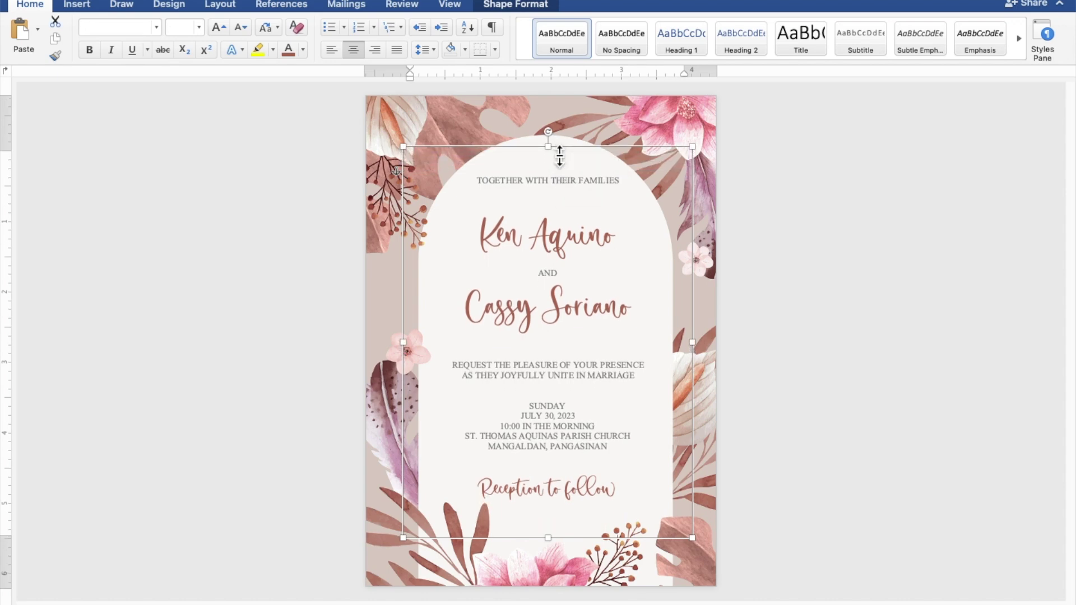
{"action": "key", "text": "Left"}
{"action": "key", "text": "Left"}
{"action": "key", "text": "Left"}
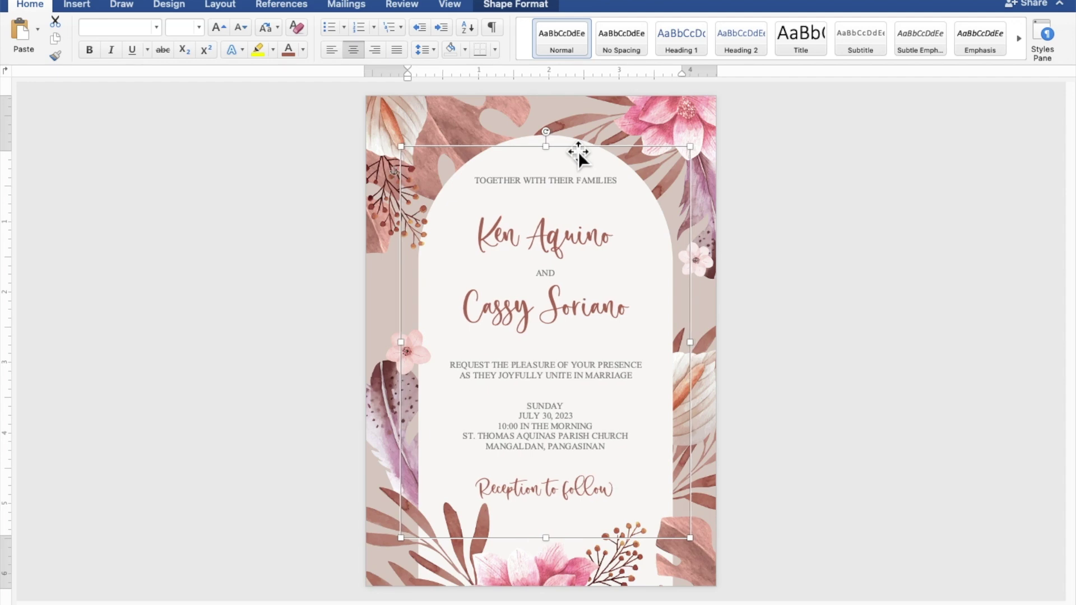
{"action": "left_click", "coordinate": [945, 252]}
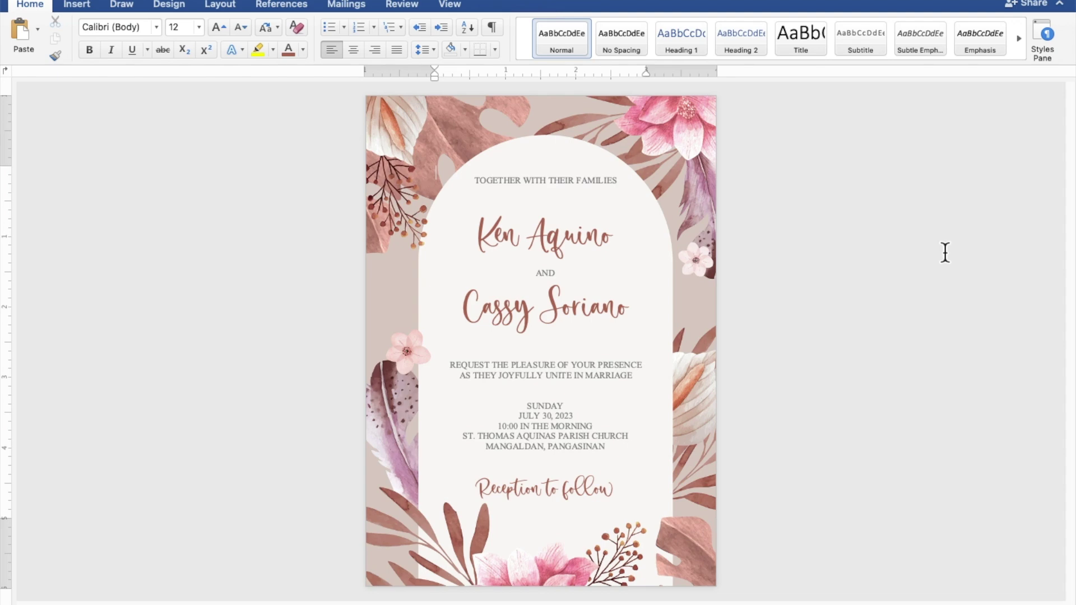